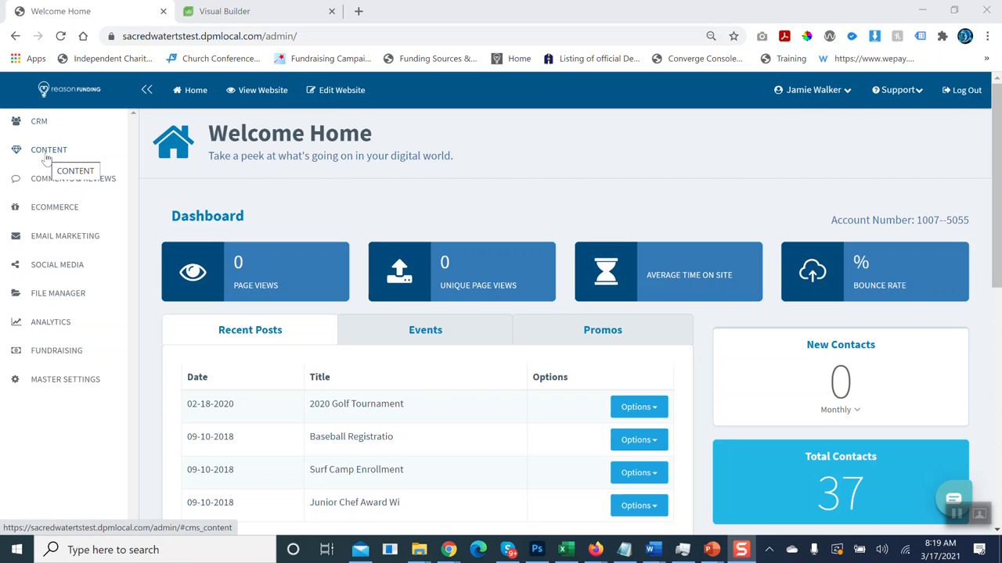
Open the Blog/Event/Promo content list and show the available options for the 2020 Golf Tournament post.
click(47, 156)
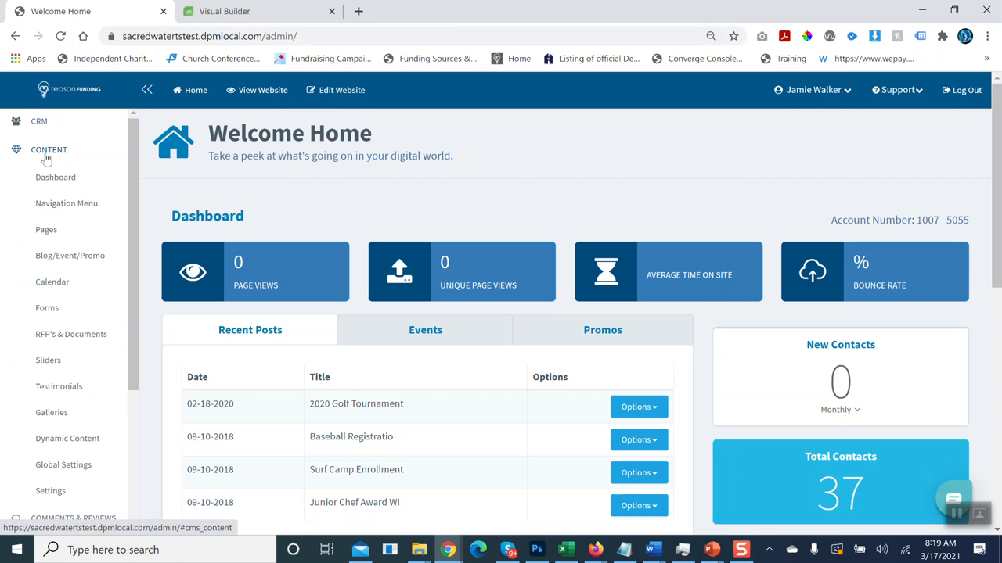
click(61, 266)
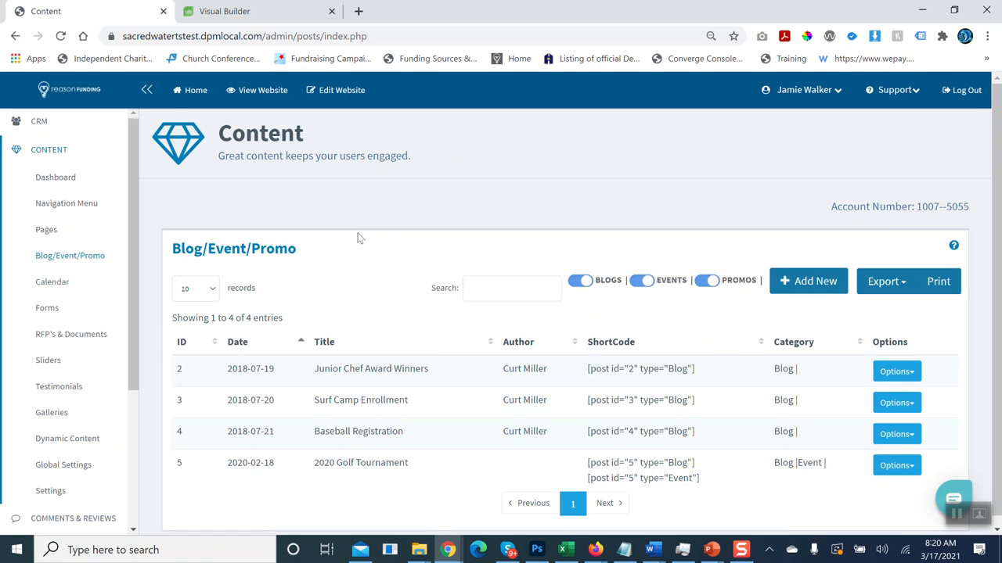
click(897, 465)
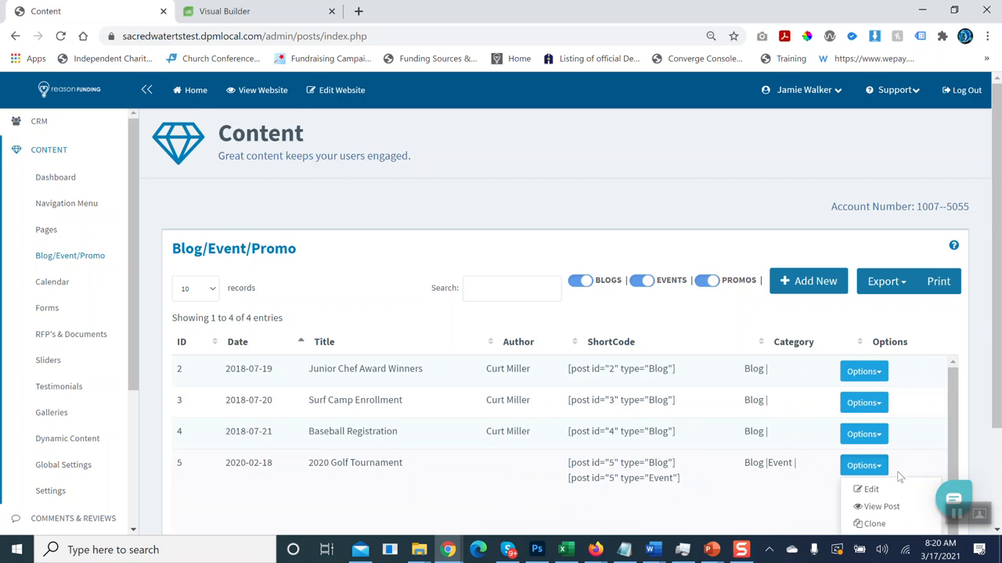
scroll(895, 473, down, 2)
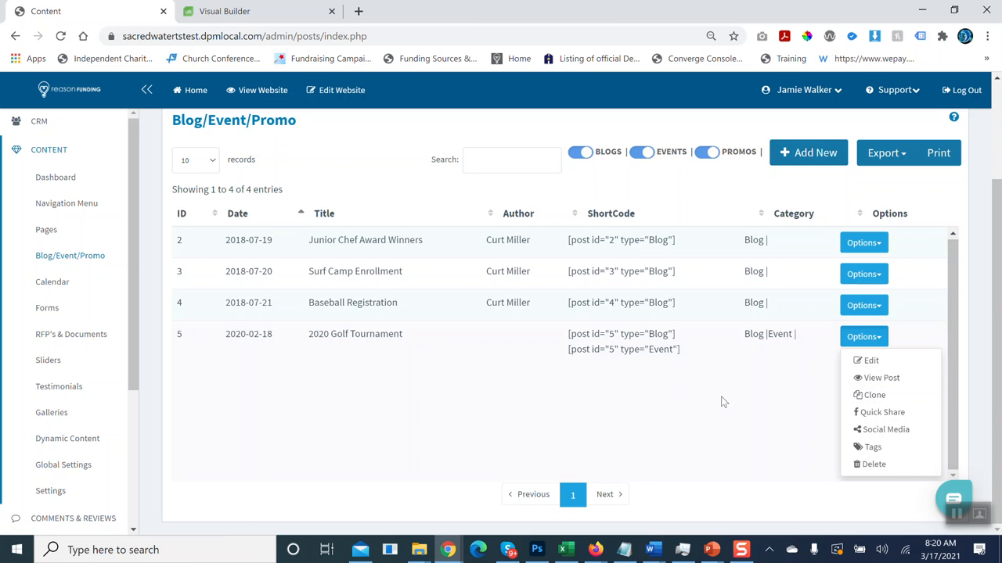
scroll(721, 401, up, 2)
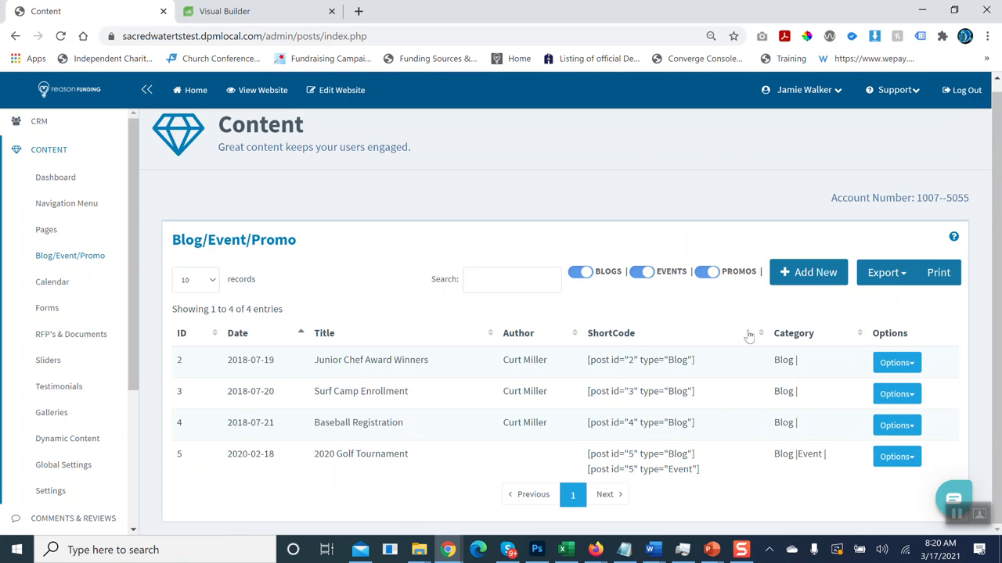
Start a new post and title it "2021 Hackers Golf Scramble".
click(814, 274)
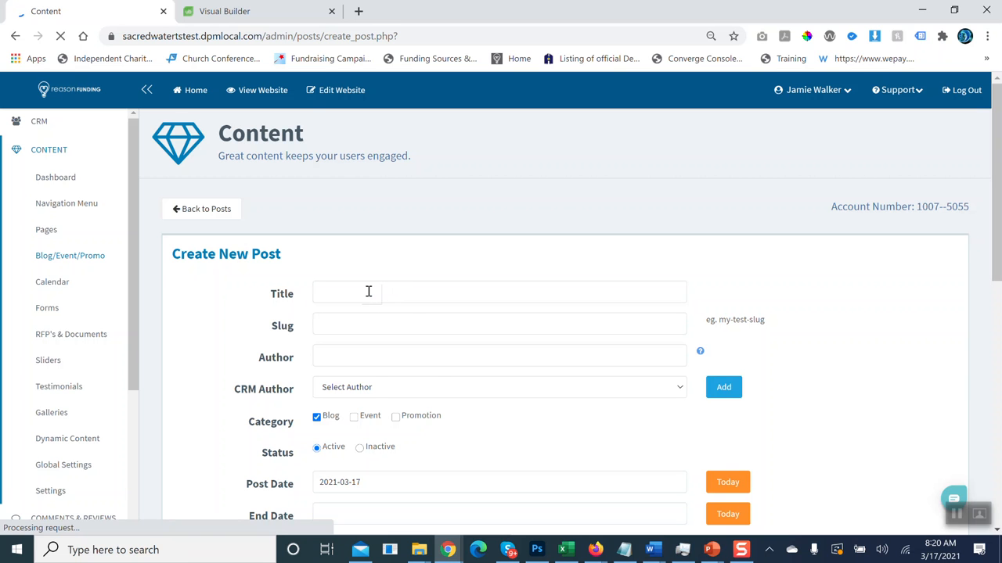
click(367, 291)
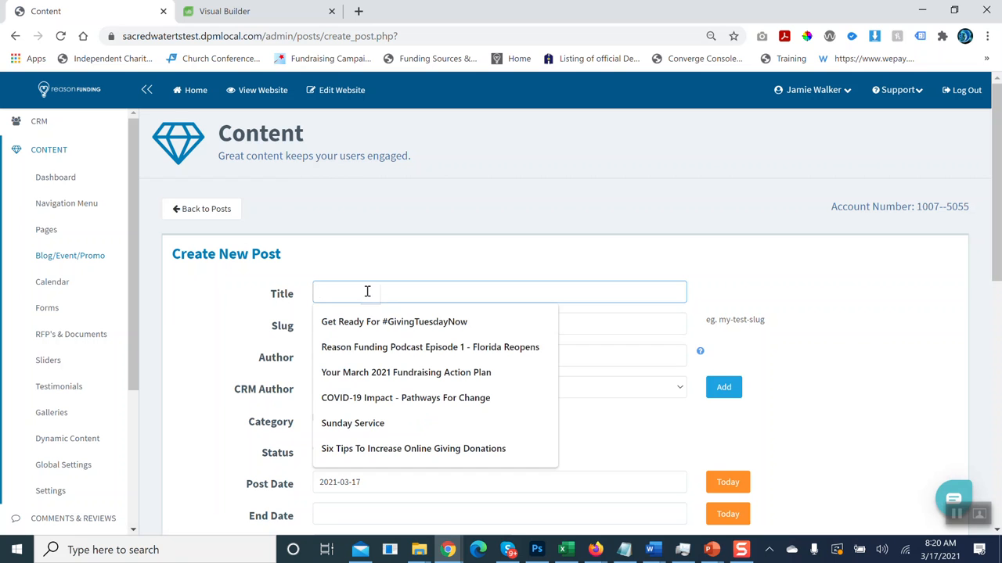
text(2021 Hackers Golf Scramble)
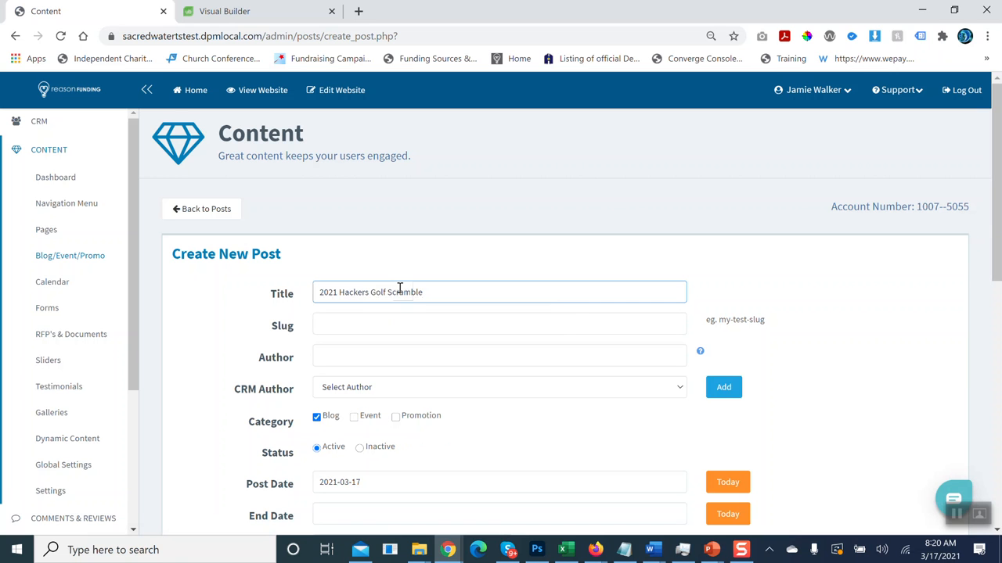
Set the post's slug to "2021-hackers-golf-scramble", following the hyphenated example format.
click(347, 322)
drag(719, 321, 772, 328)
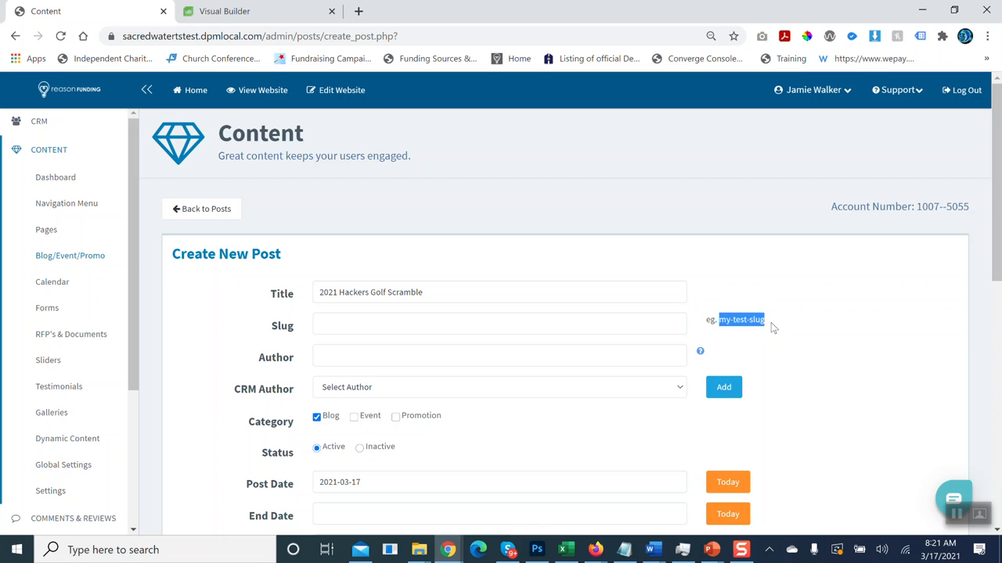
click(412, 321)
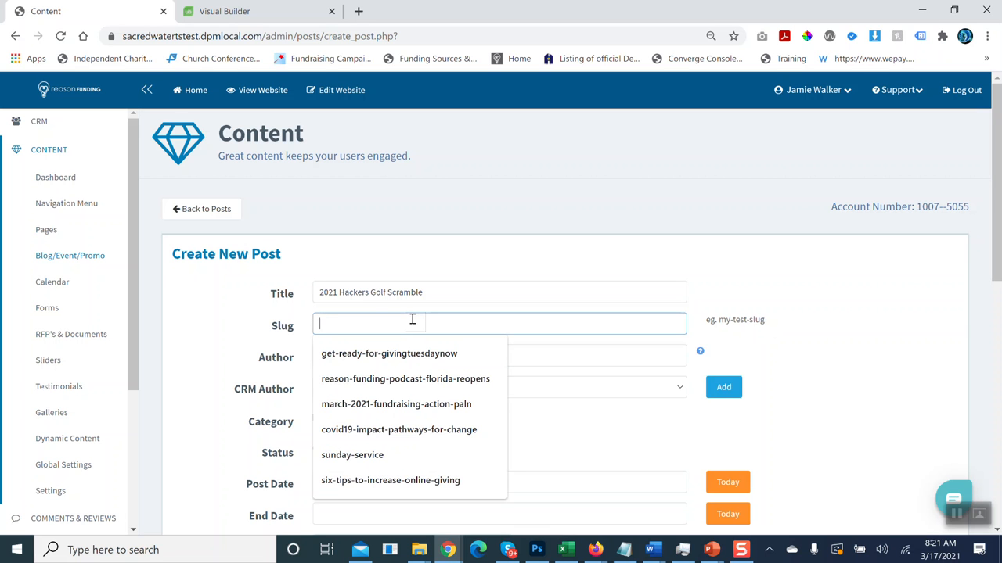
text(2021-hackers-golf-scramble)
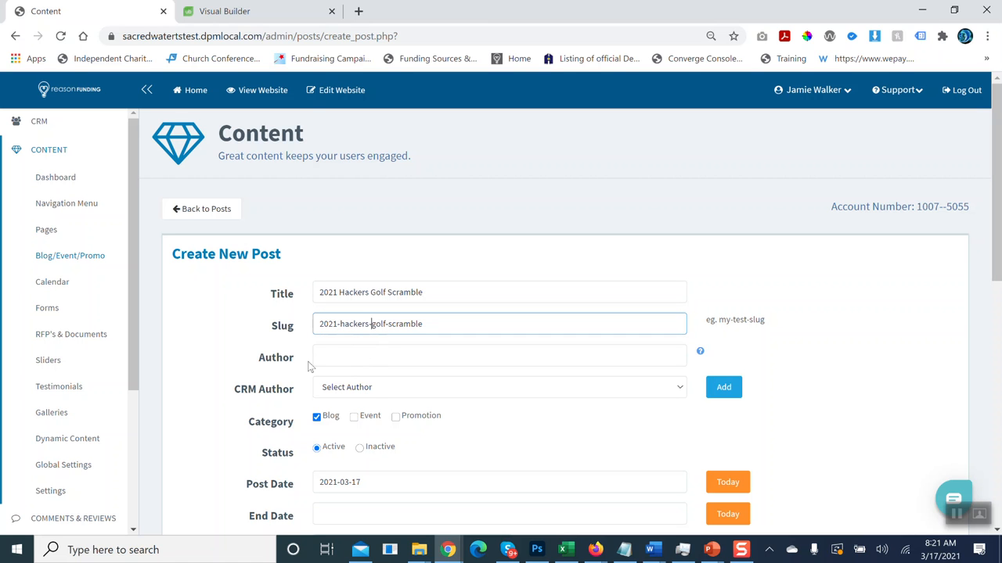
Categorize the post as Event only, removing the Blog category and leaving the author blank.
drag(259, 361, 292, 362)
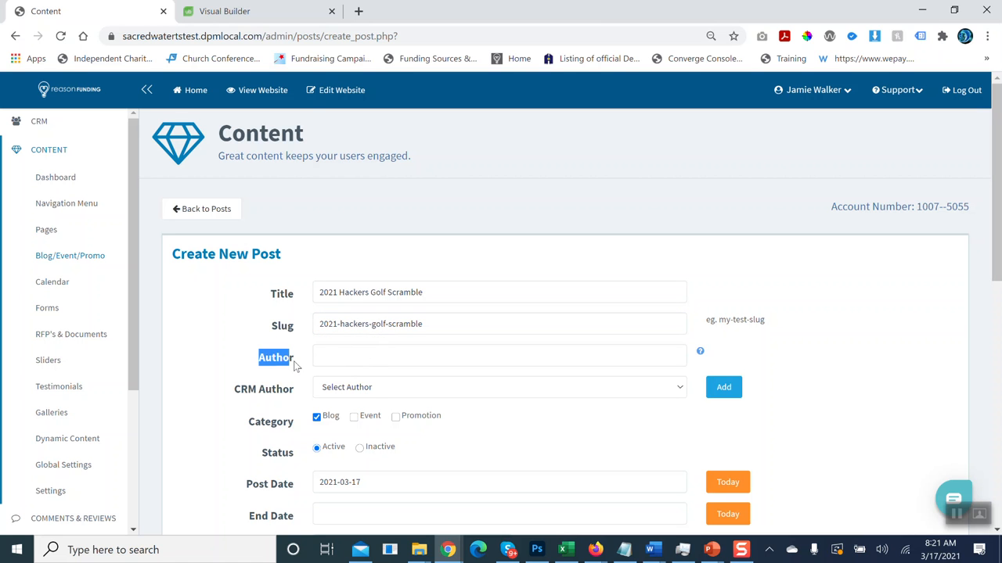
click(321, 357)
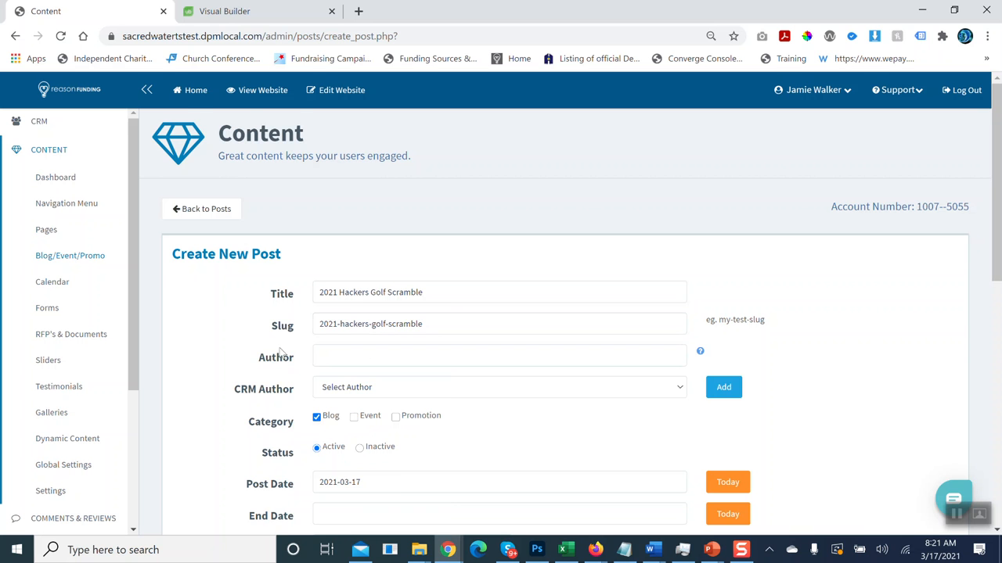
scroll(317, 360, down, 1)
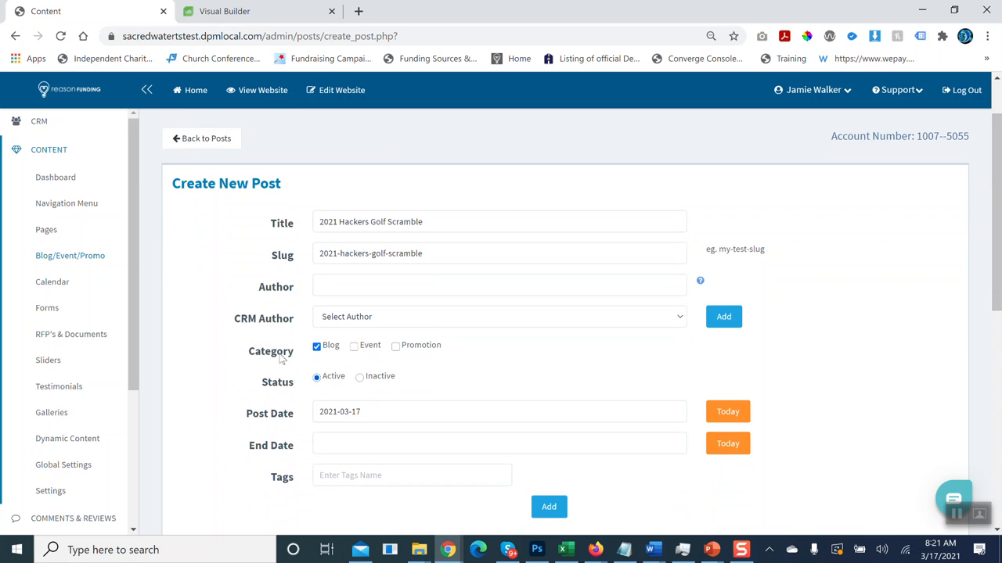
click(354, 349)
scroll(347, 340, down, 3)
scroll(331, 297, up, 2)
click(317, 192)
scroll(352, 235, up, 1)
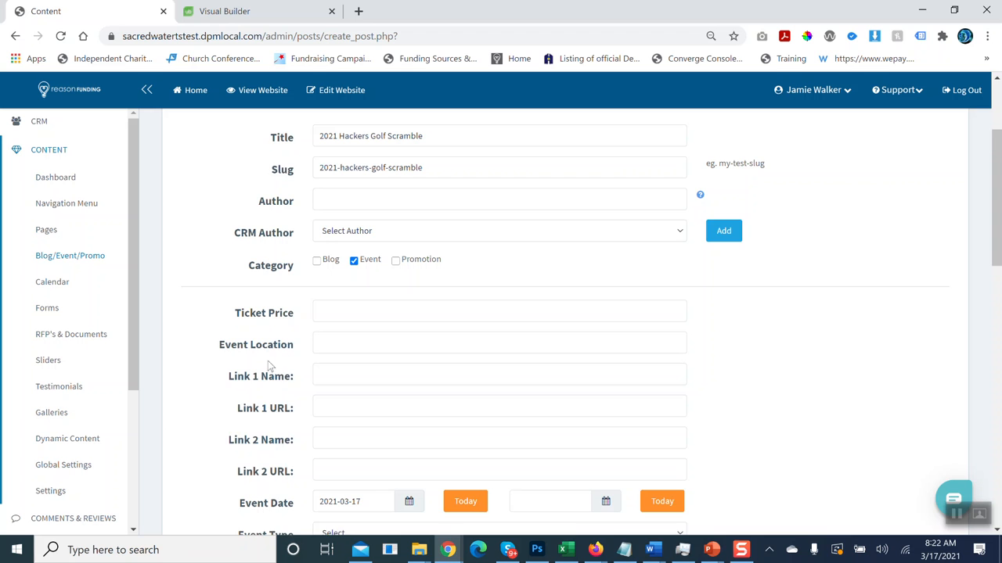
Set the event's start and end dates both to April 17, 2021.
scroll(280, 407, down, 1)
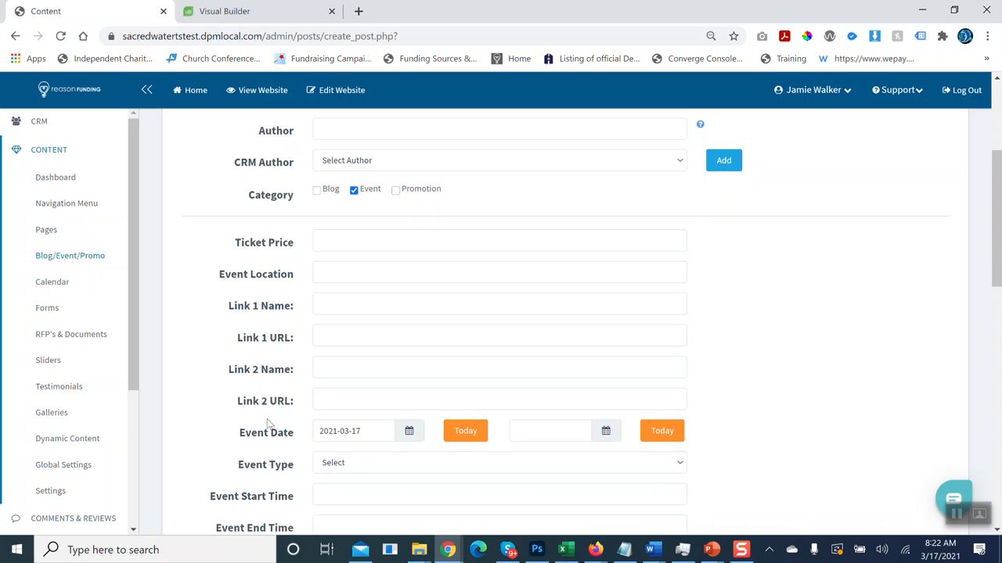
drag(242, 441, 298, 444)
scroll(347, 450, down, 1)
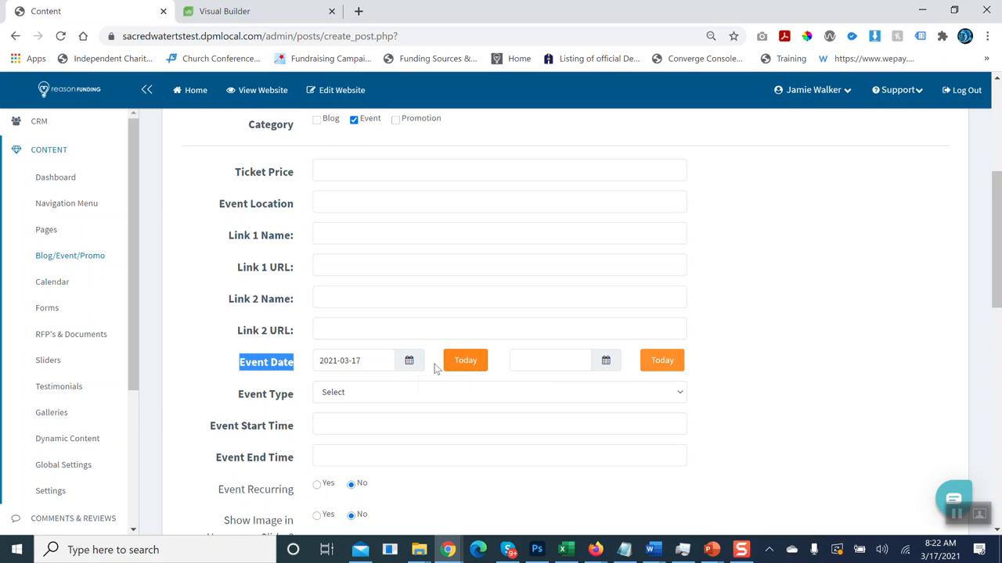
click(407, 361)
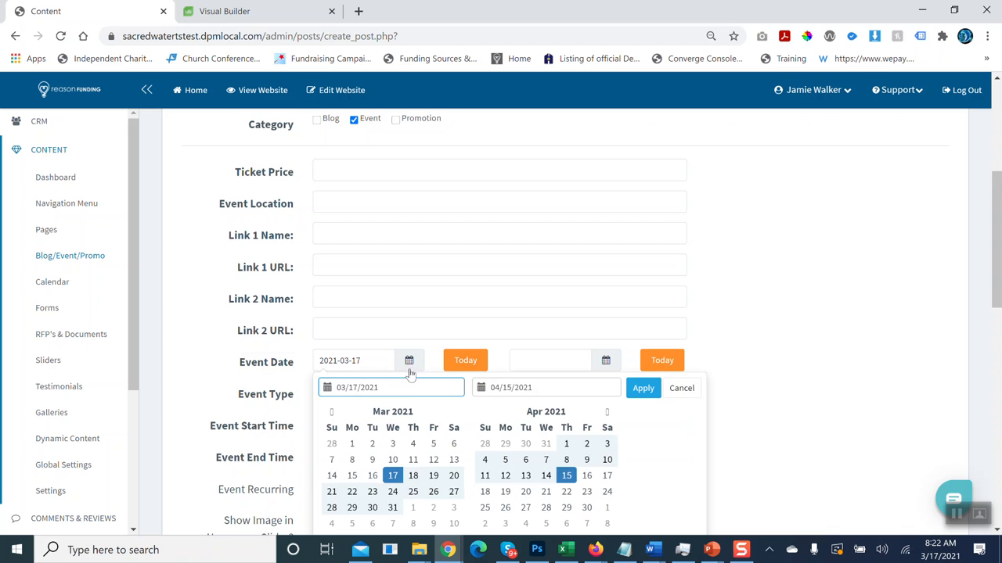
scroll(413, 374, down, 1)
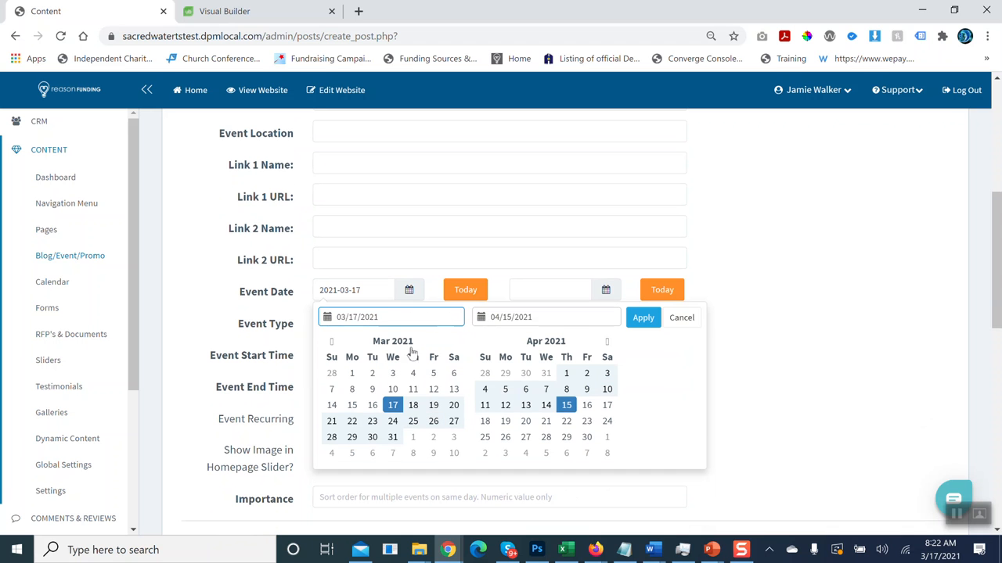
click(605, 343)
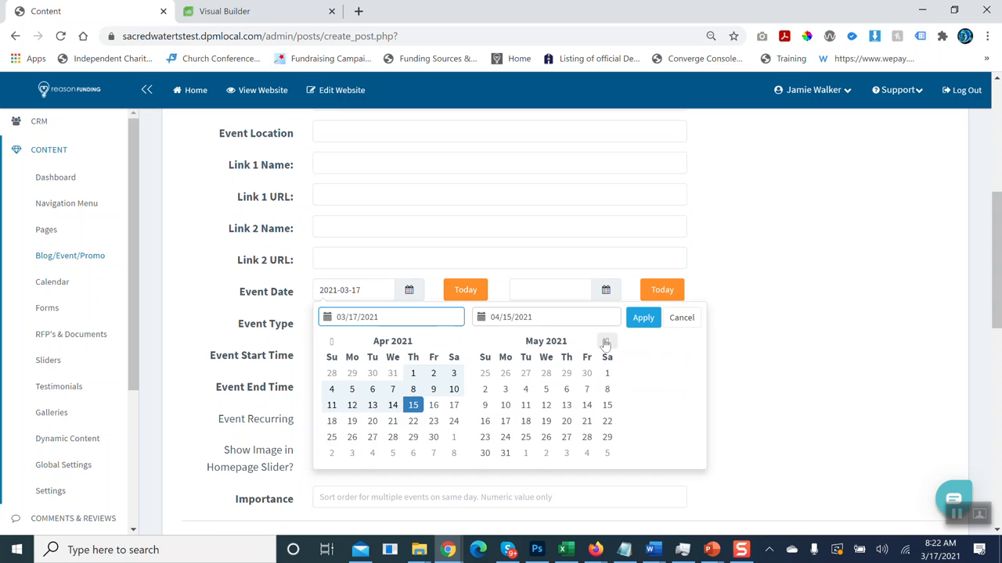
click(454, 407)
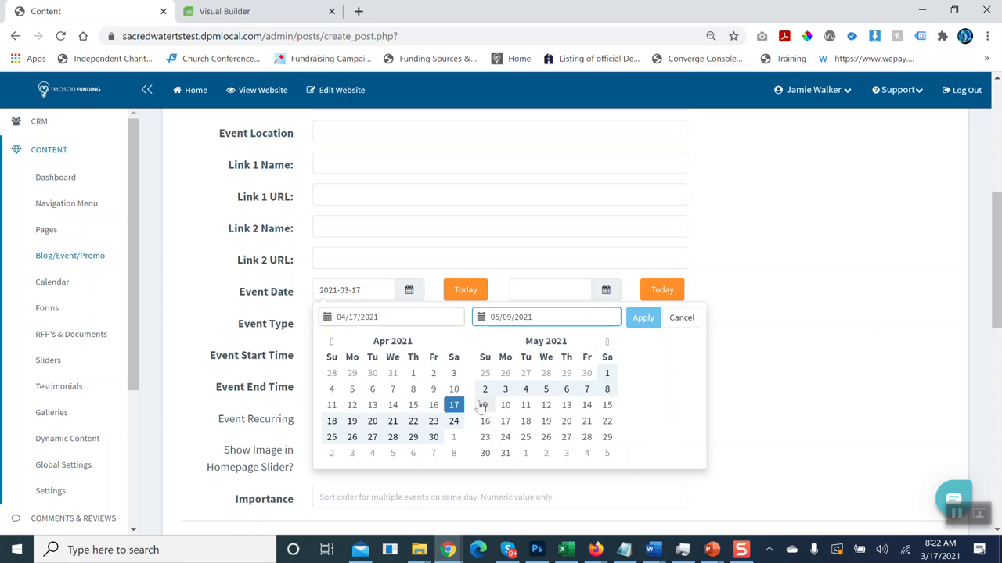
click(454, 407)
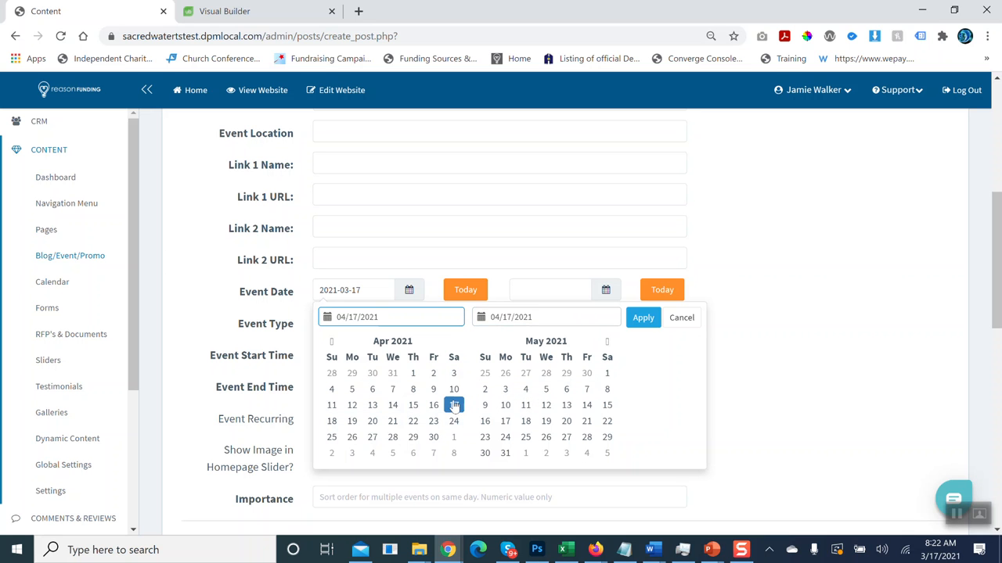
click(642, 322)
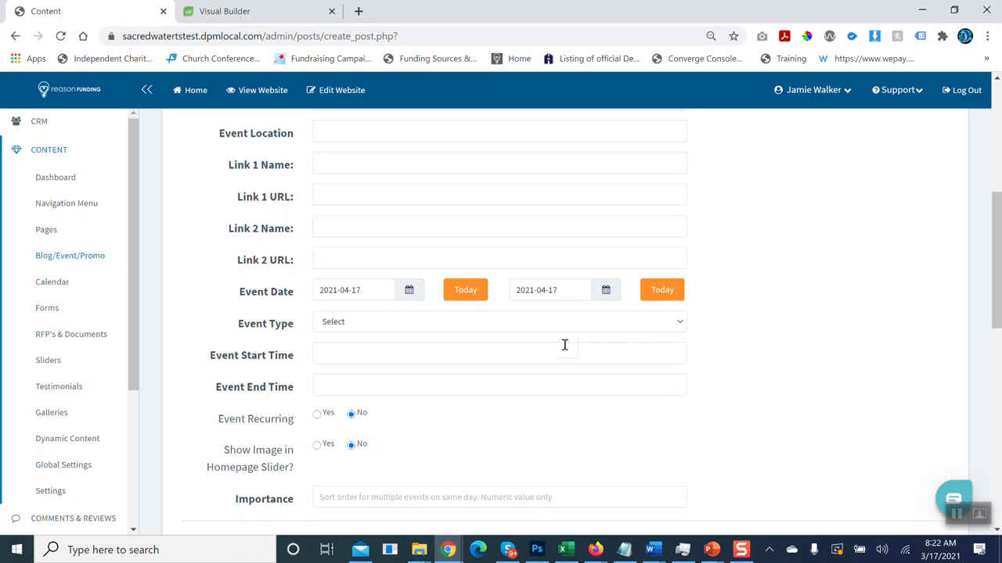
Set the event type to Entertainment and the event start time to 9:00am.
click(425, 327)
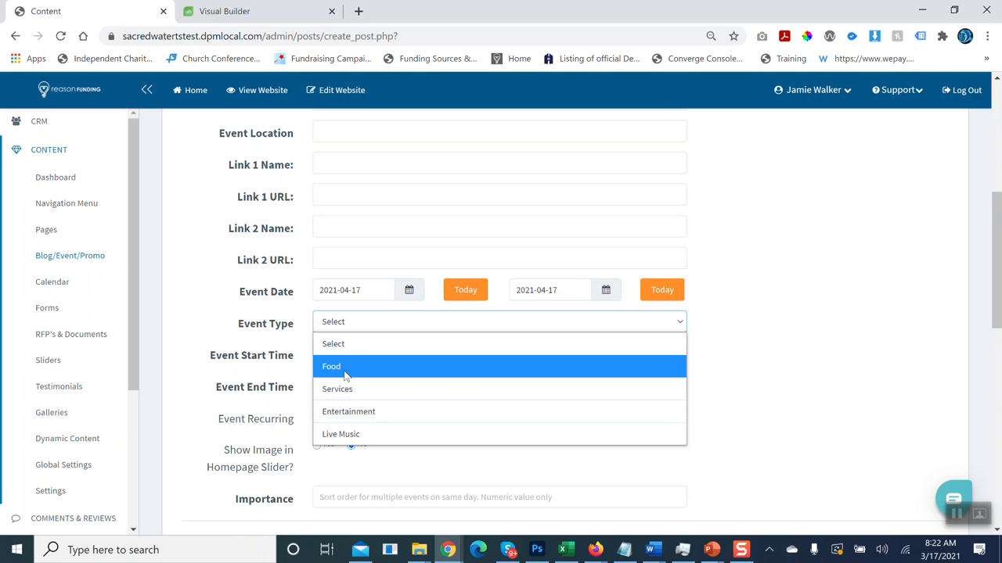
click(364, 413)
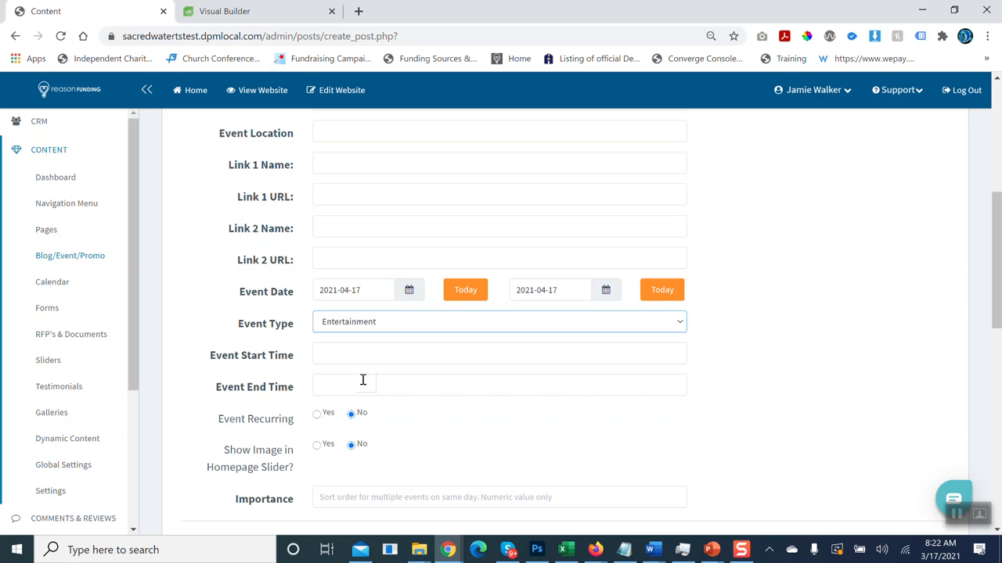
click(333, 352)
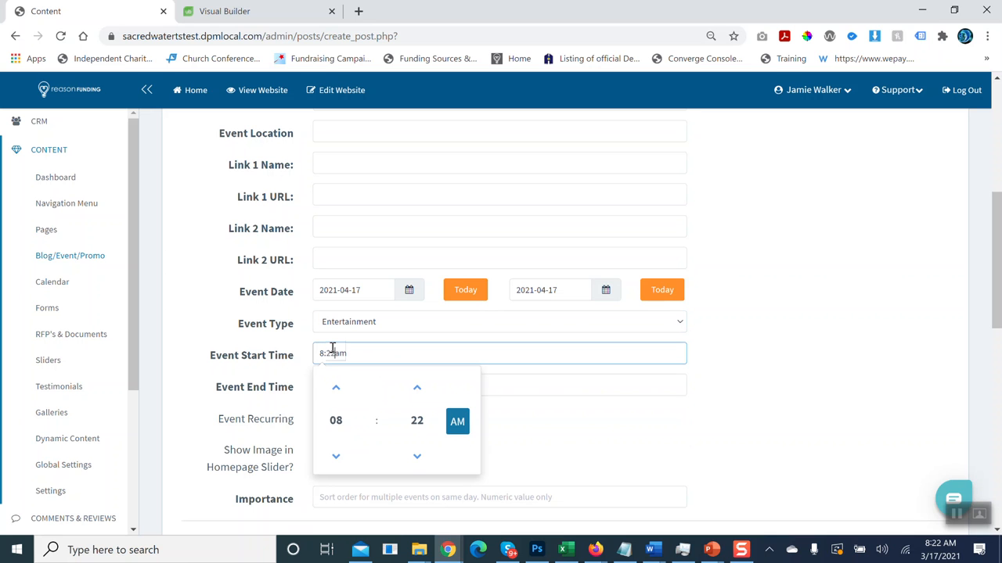
click(336, 389)
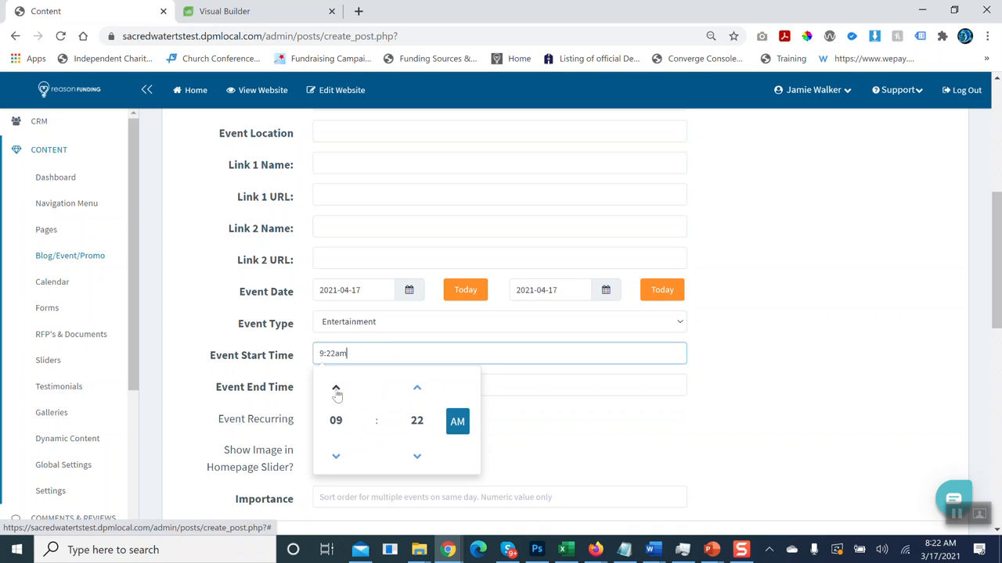
click(417, 456)
click(417, 456)
click(416, 421)
click(334, 386)
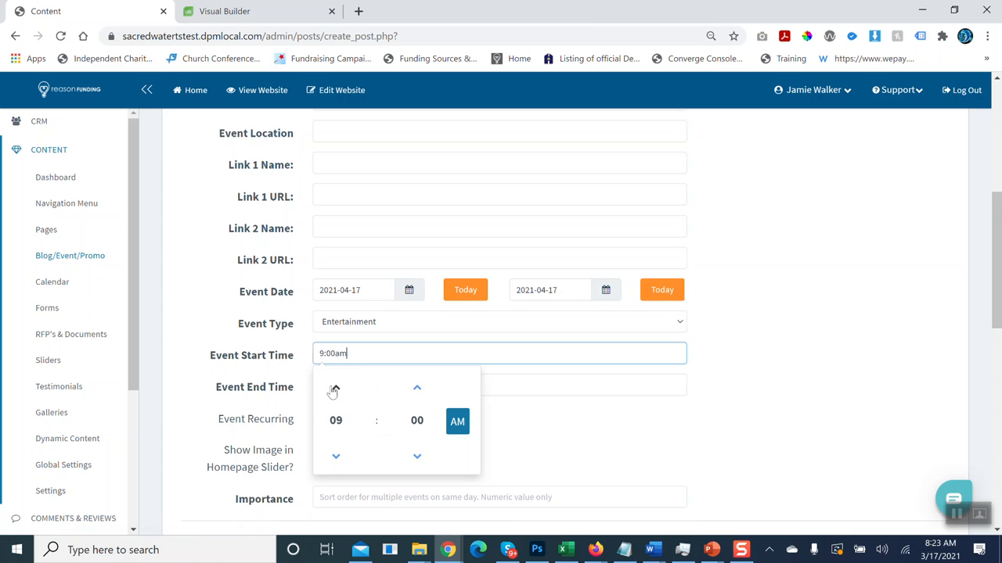
click(509, 428)
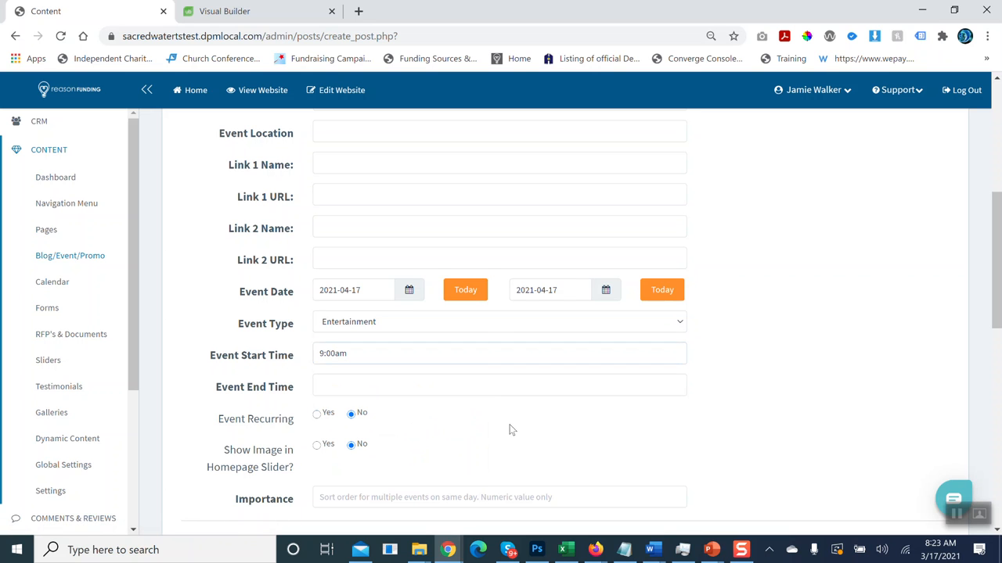
Set the event end time to 2:00pm.
click(335, 382)
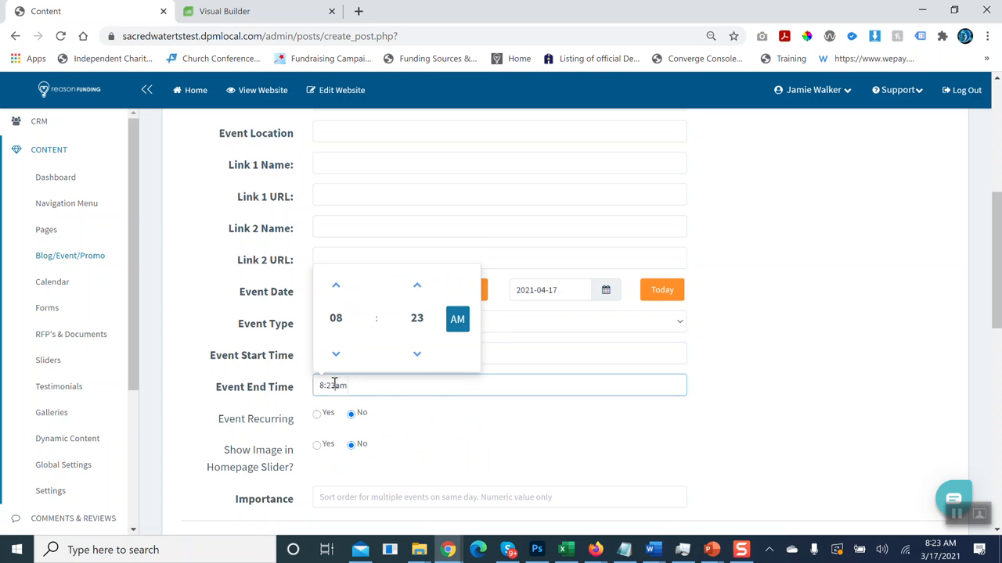
click(337, 321)
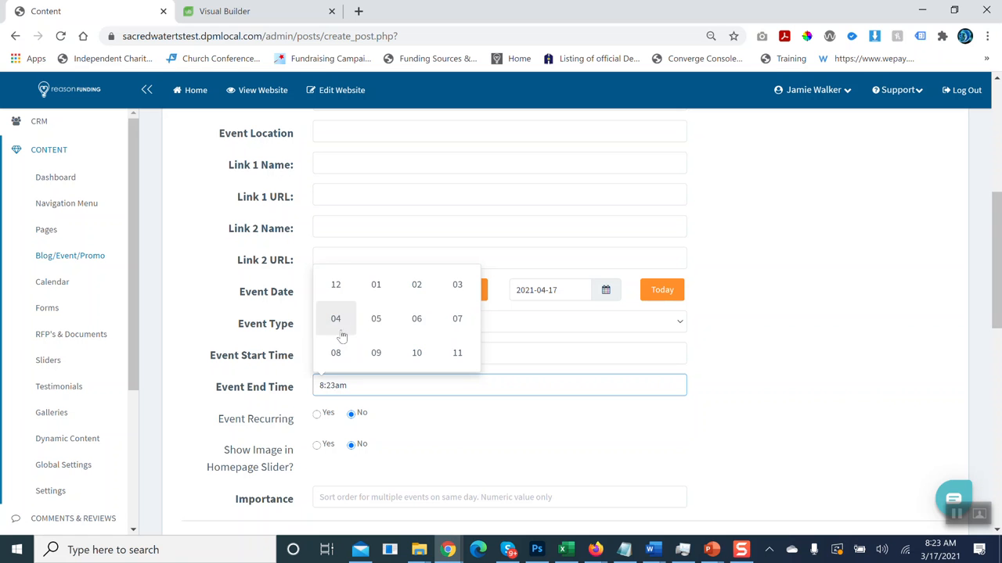
click(418, 321)
click(336, 285)
click(457, 319)
click(439, 435)
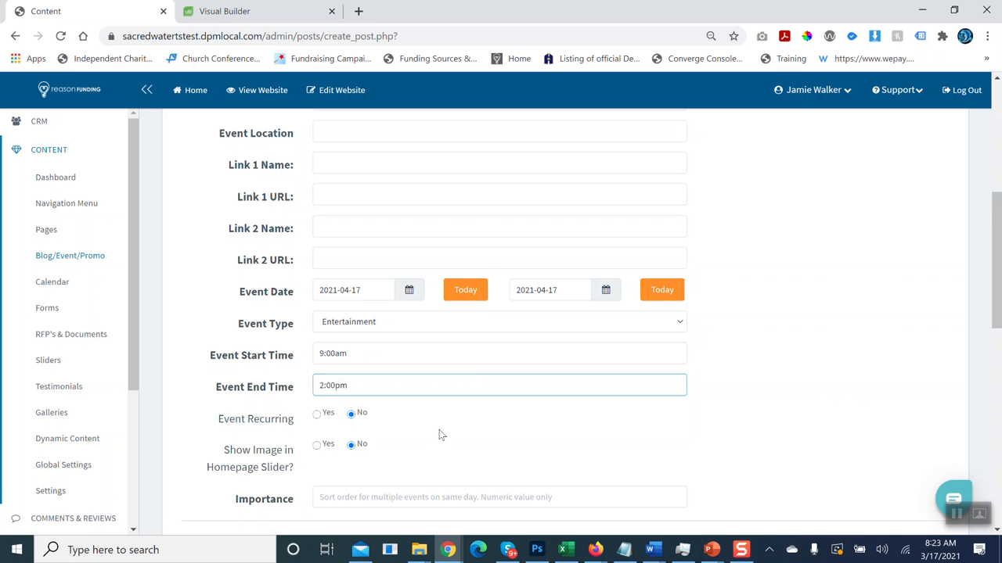
Set the post's status to Inactive and submit the new event post.
scroll(437, 431, down, 2)
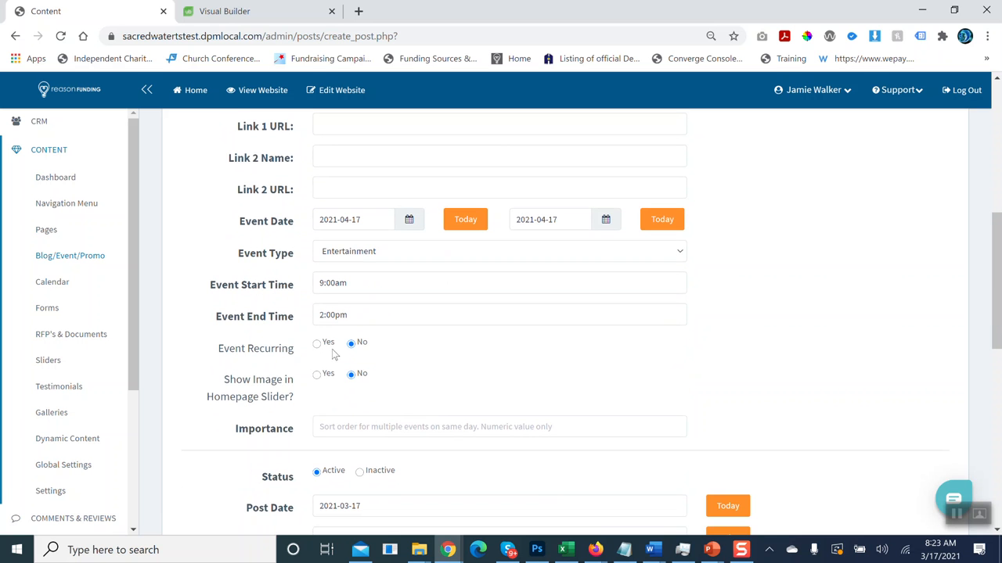
scroll(305, 392, down, 1)
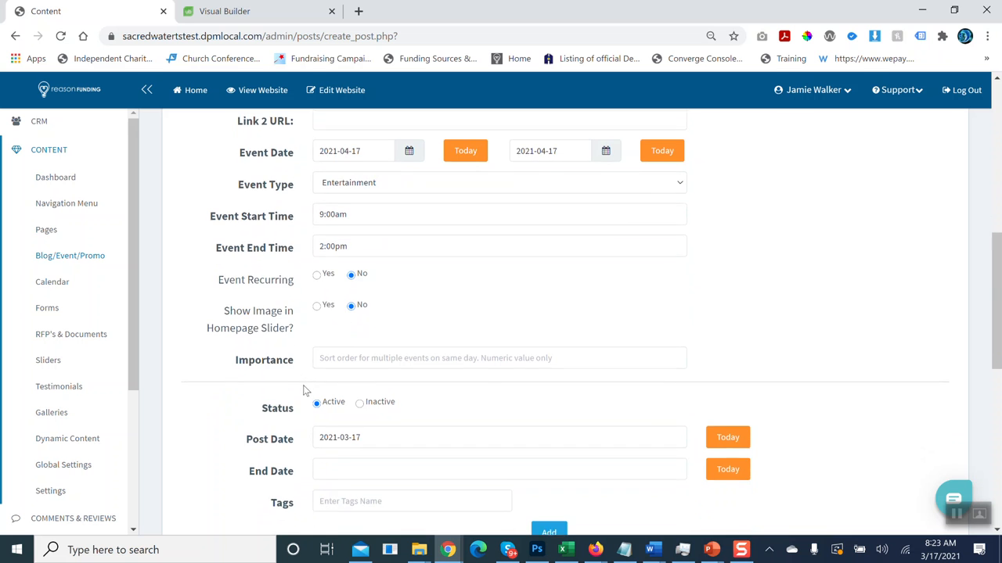
scroll(270, 330, down, 1)
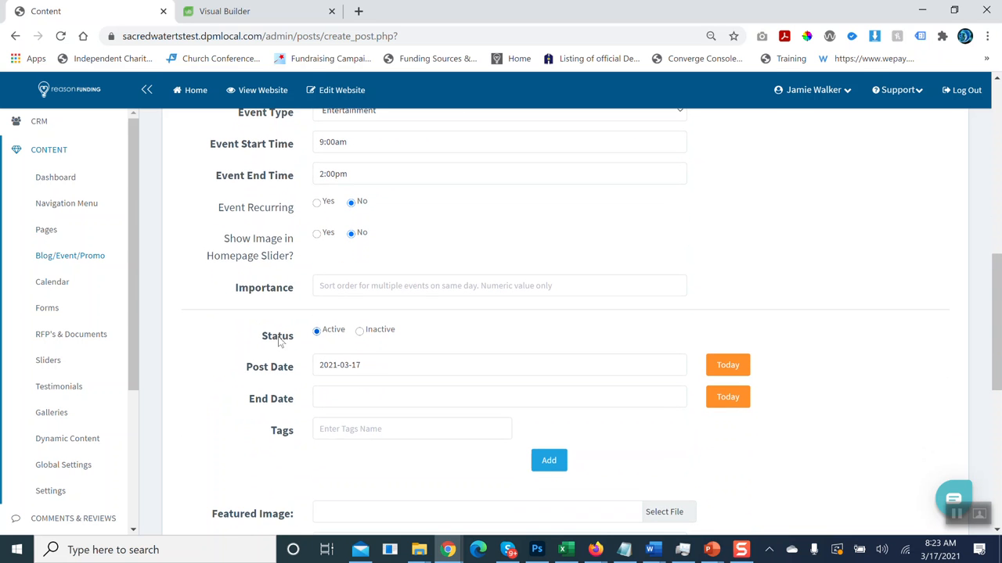
click(360, 332)
scroll(482, 331, down, 6)
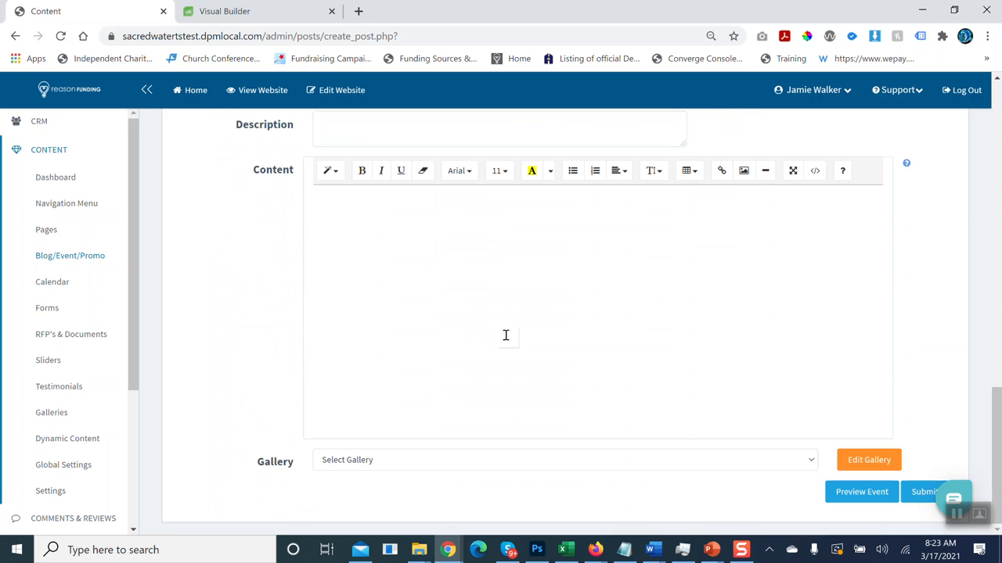
click(922, 495)
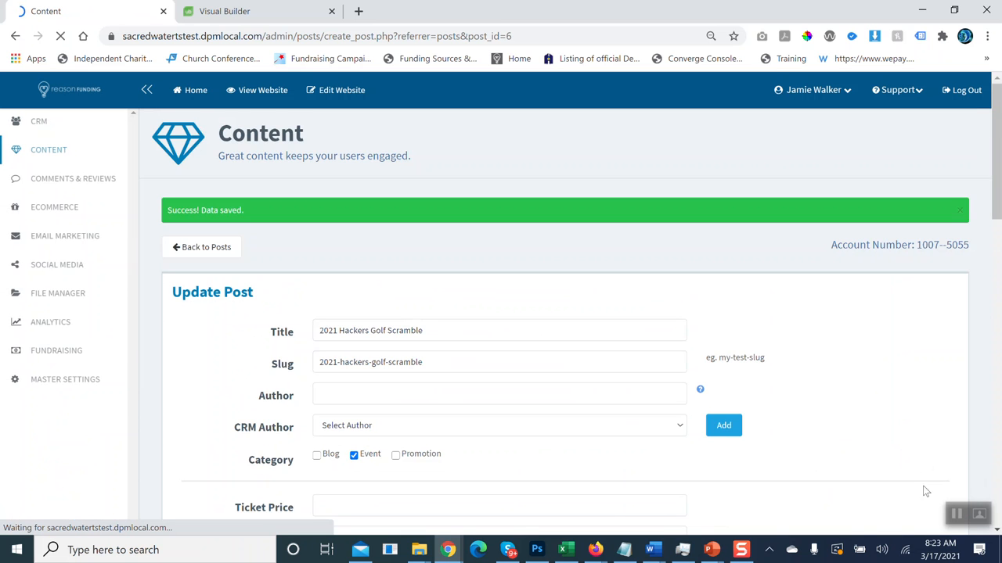
Switch the saved post's status to Active and back to Inactive.
scroll(822, 358, down, 4)
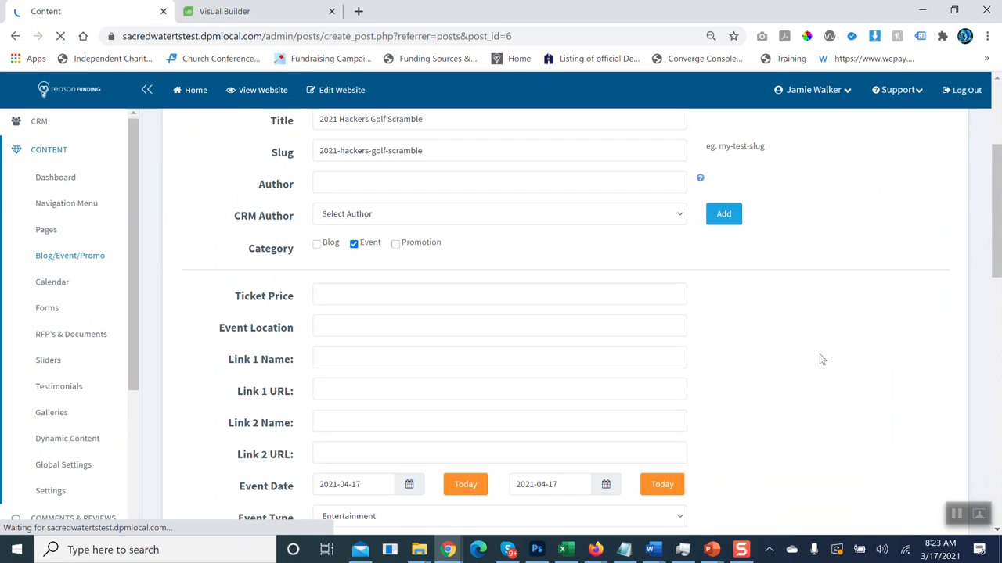
scroll(819, 359, down, 3)
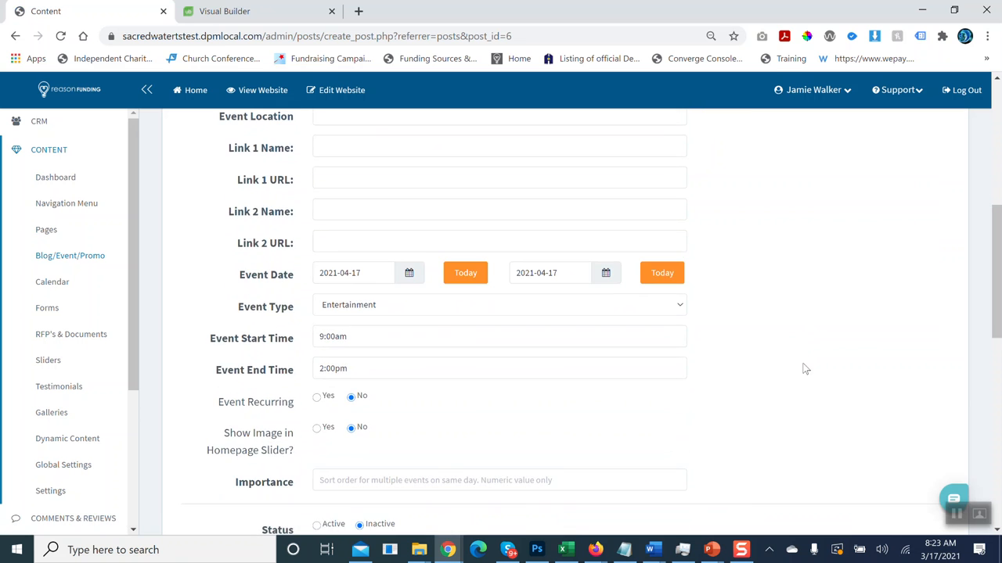
scroll(806, 369, down, 3)
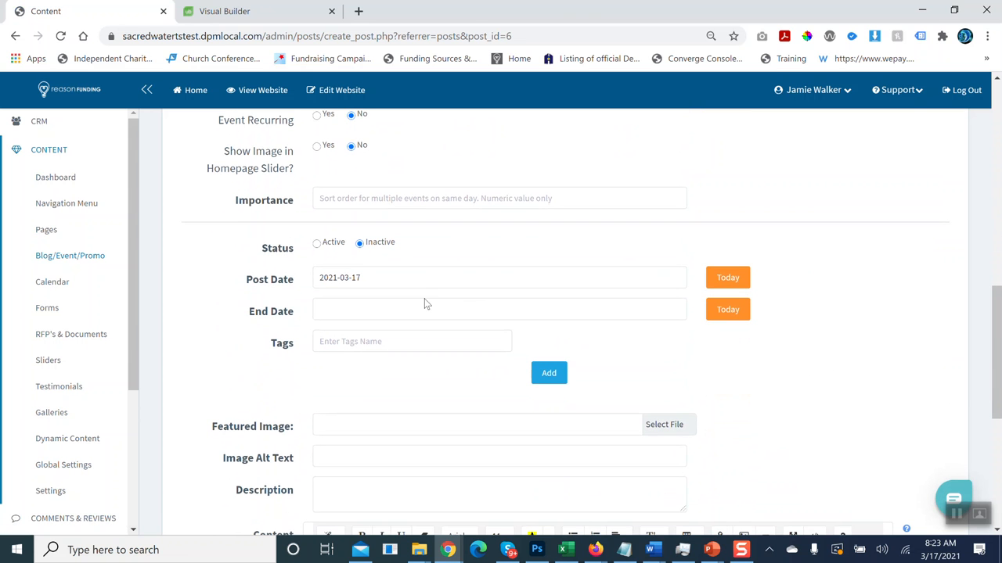
click(317, 243)
scroll(834, 405, down, 5)
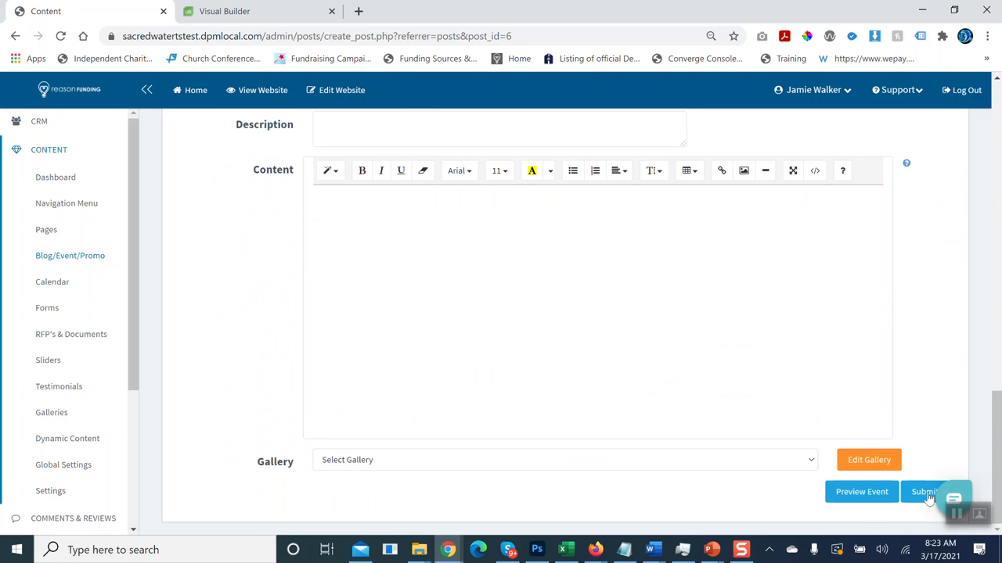
scroll(921, 492, up, 5)
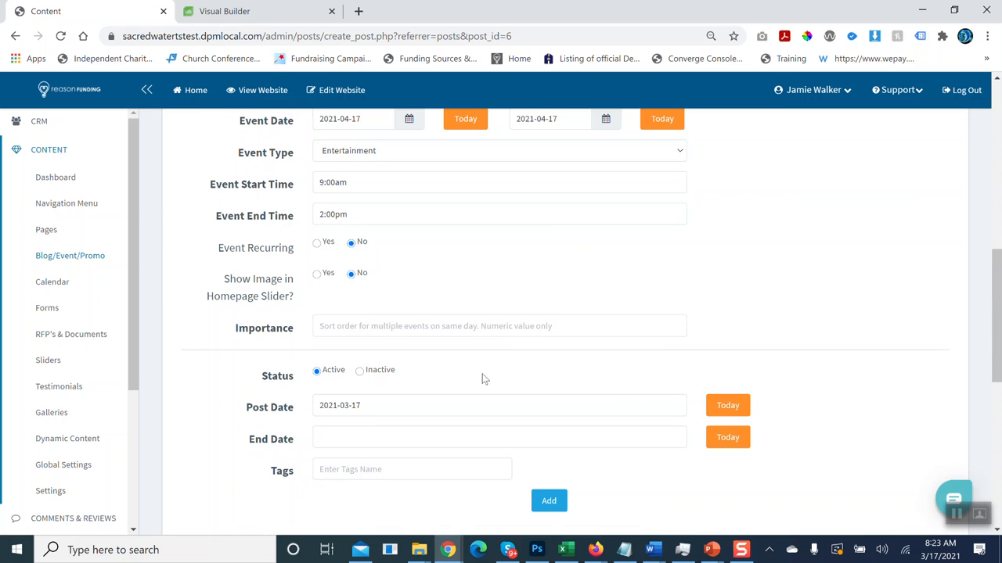
click(361, 371)
Choose March 17, 2021 as the post date on which the event post is published.
scroll(397, 389, down, 1)
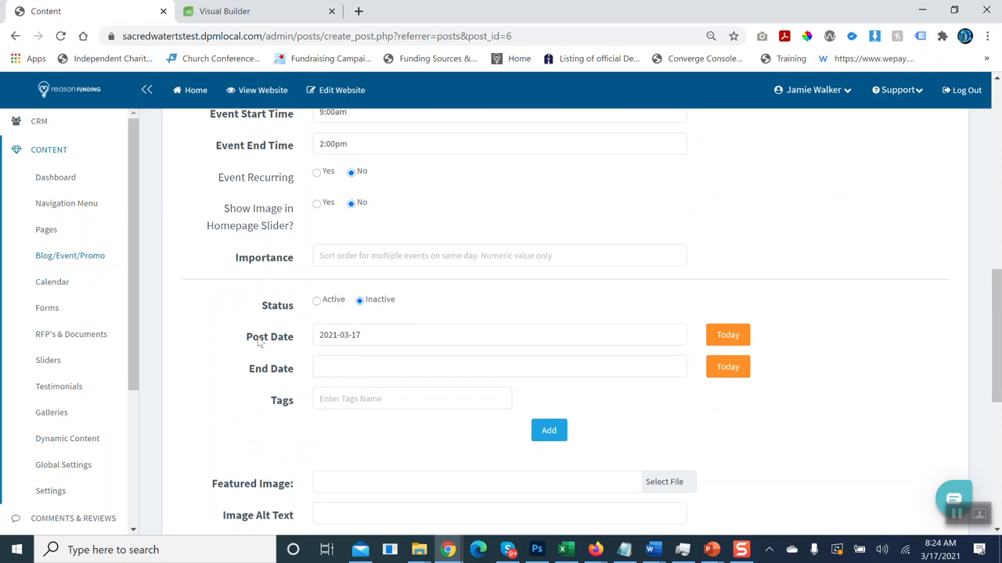
drag(247, 339, 291, 340)
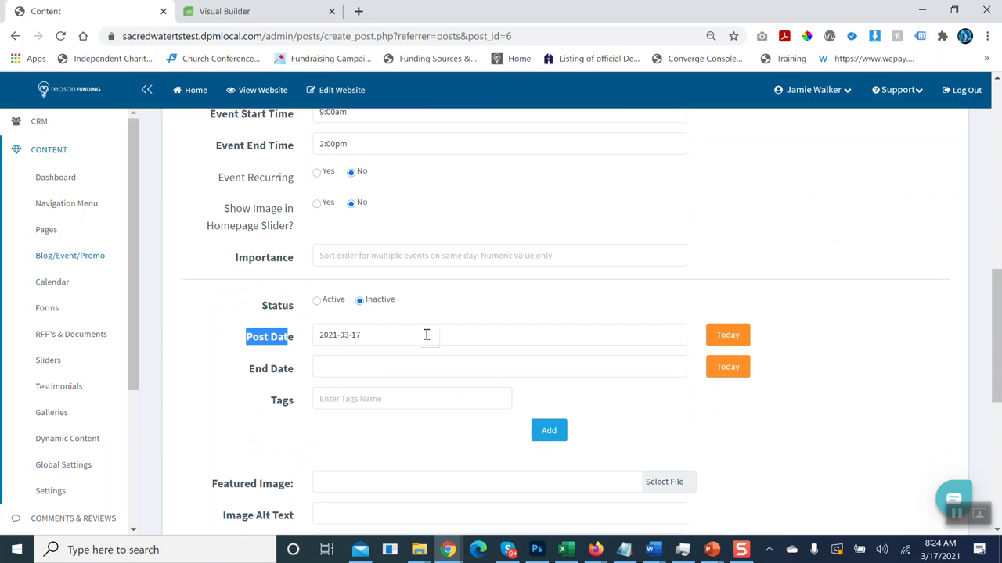
click(380, 333)
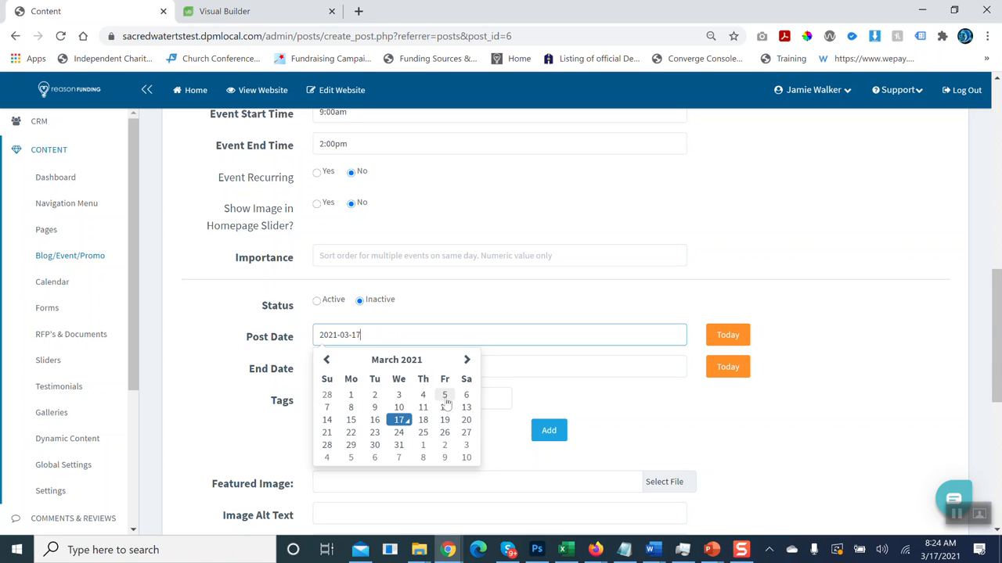
click(400, 421)
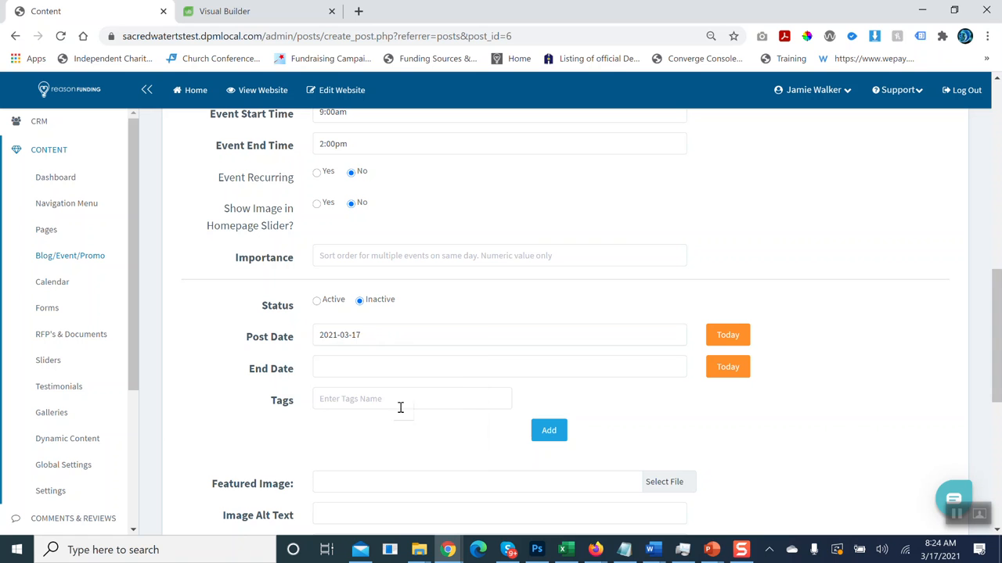
Set the post's end date to April 17, 2021, matching the event date.
click(371, 369)
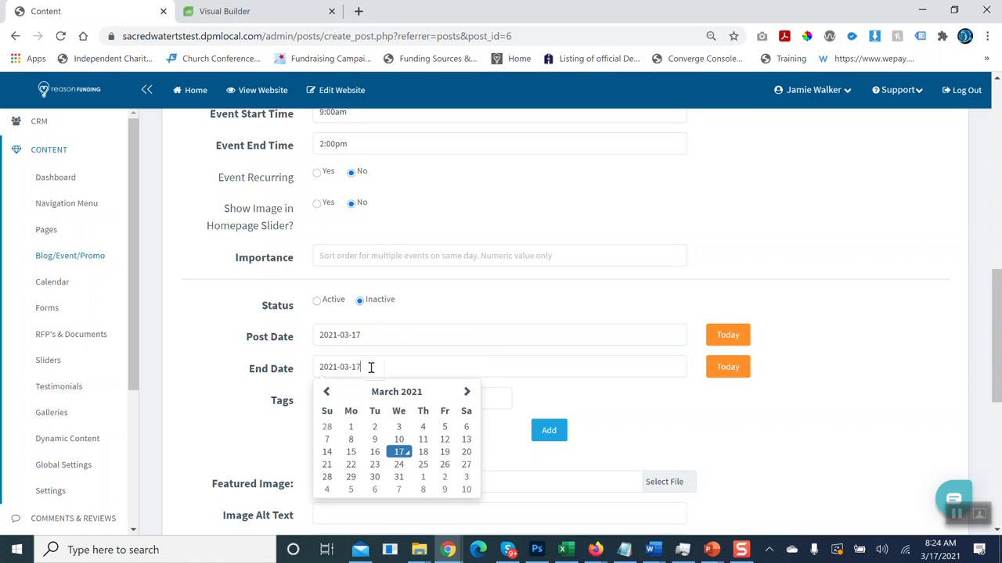
click(466, 391)
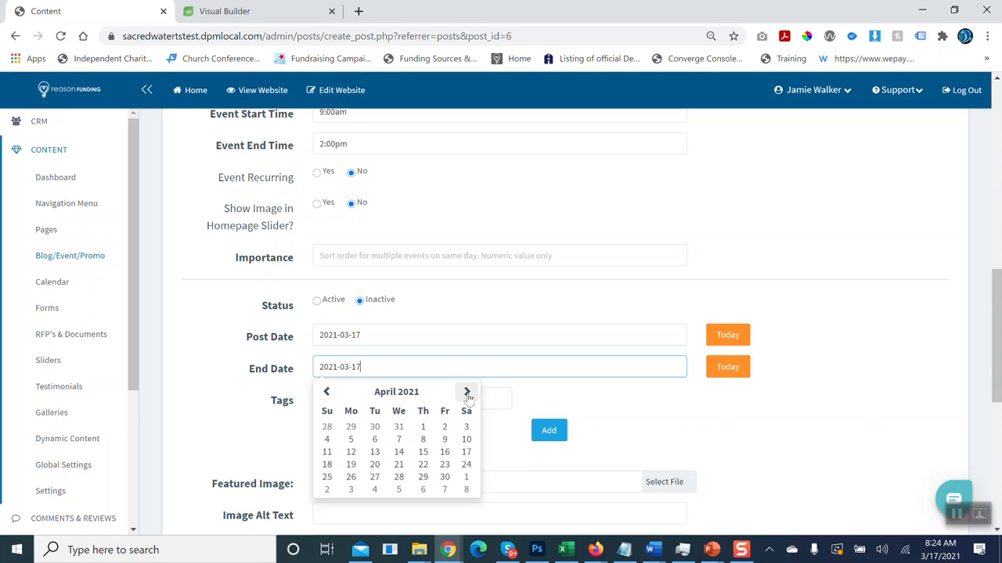
click(445, 453)
scroll(447, 383, up, 3)
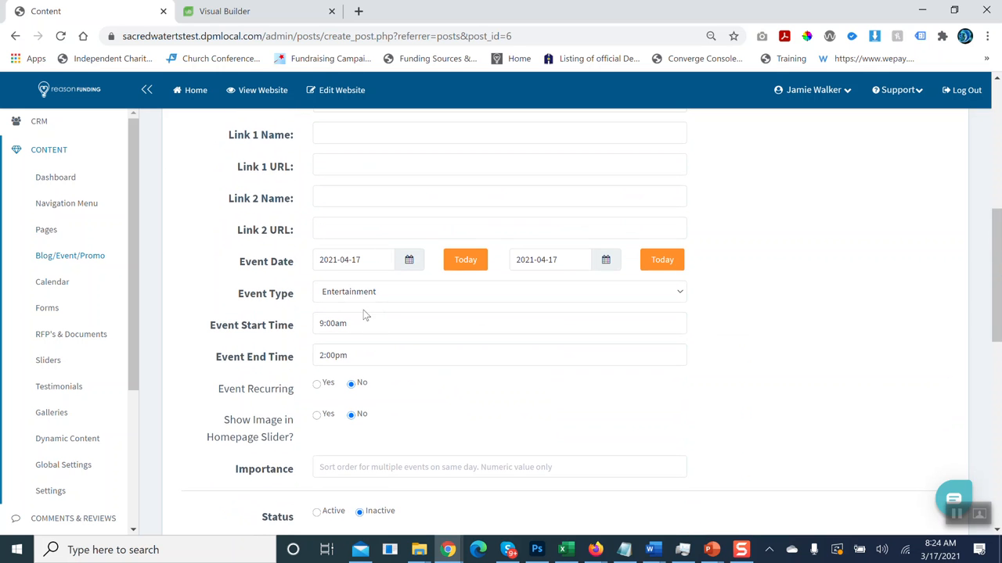
scroll(412, 368, down, 3)
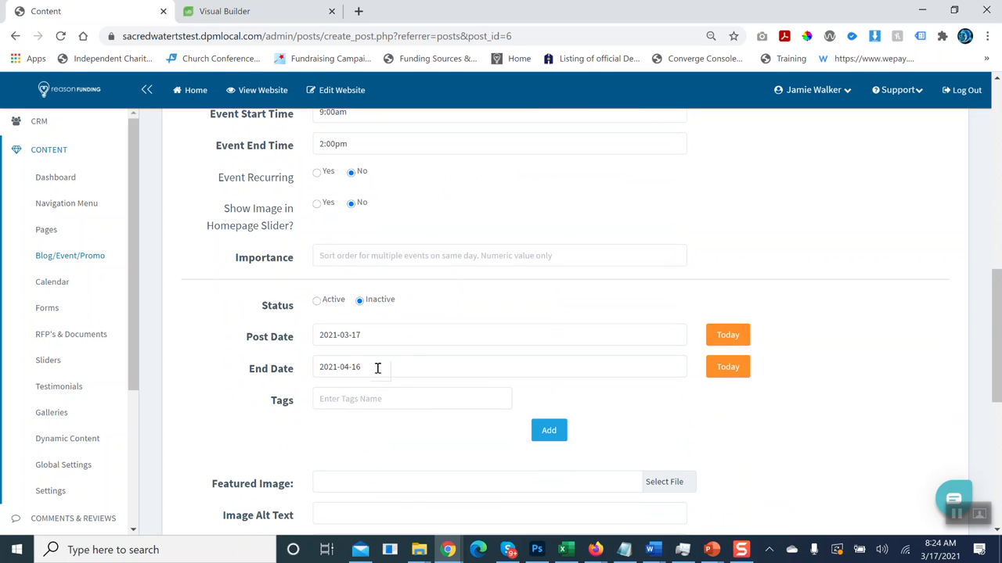
click(378, 367)
click(467, 452)
Add the tag "Golf Scramble" to the post.
scroll(406, 428, down, 2)
click(345, 328)
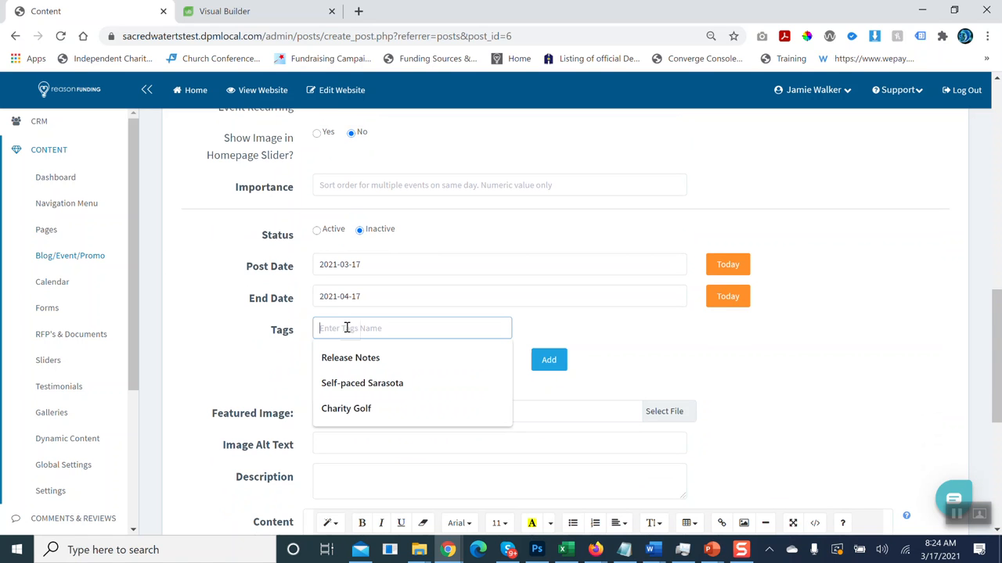
text(Golf)
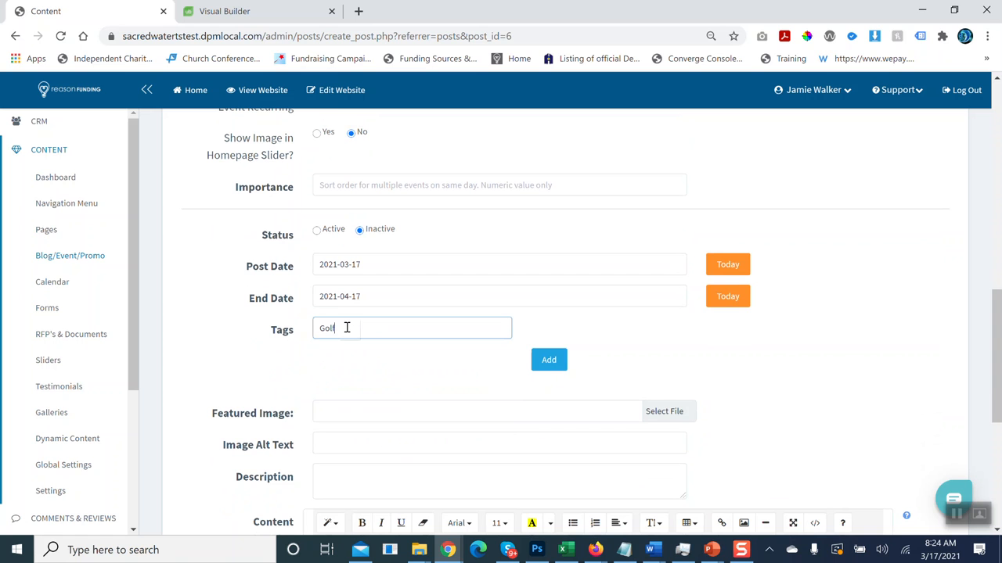
text( Scramble)
click(551, 367)
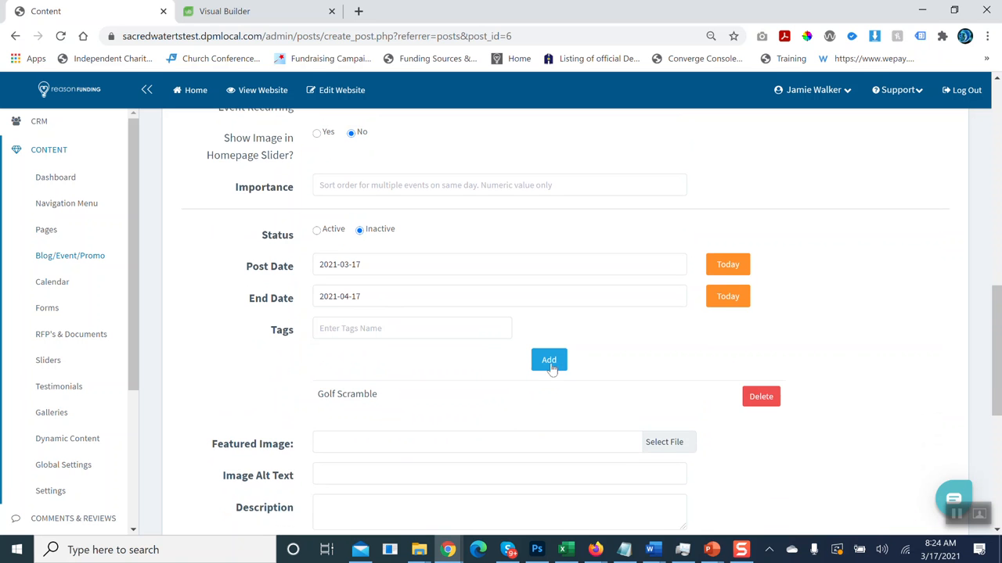
Select the golf-tournament image from the File Manager as the post's featured image.
scroll(544, 368, down, 2)
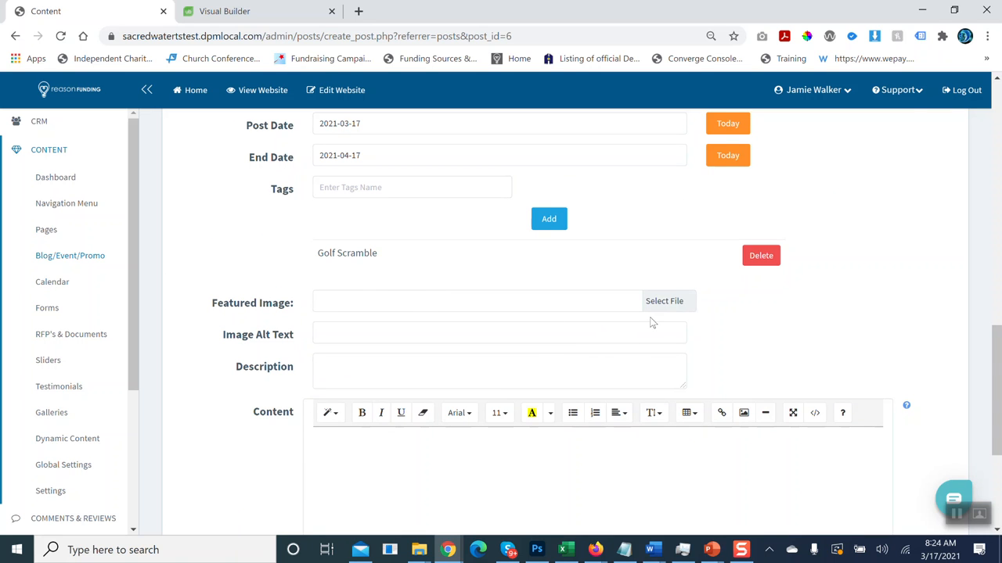
click(666, 301)
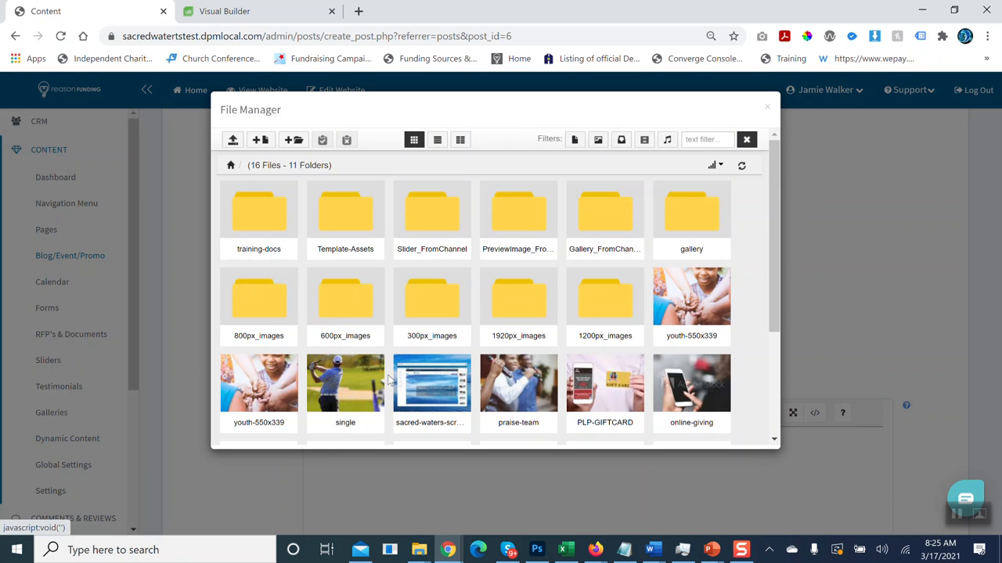
scroll(381, 368, down, 2)
scroll(481, 349, down, 1)
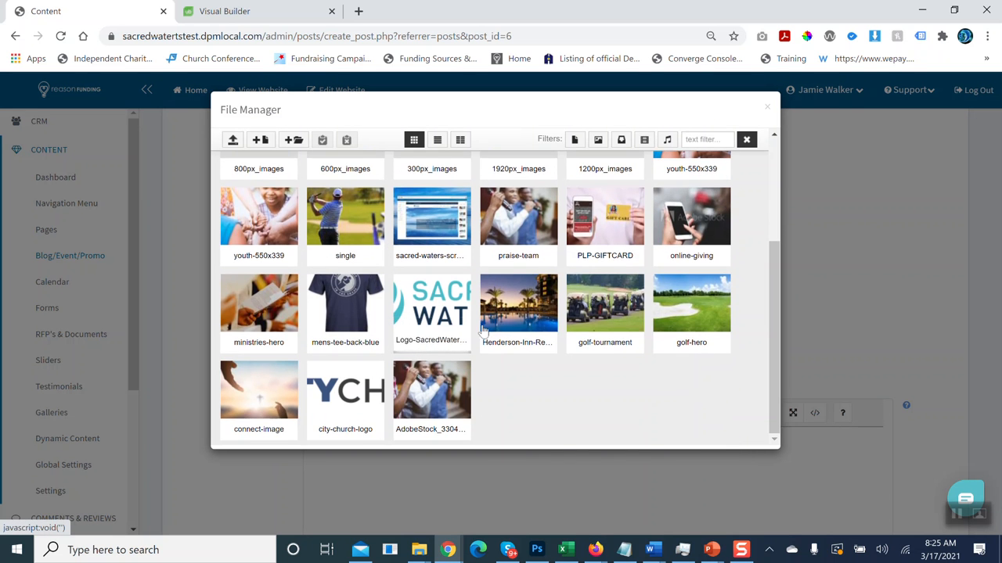
click(610, 302)
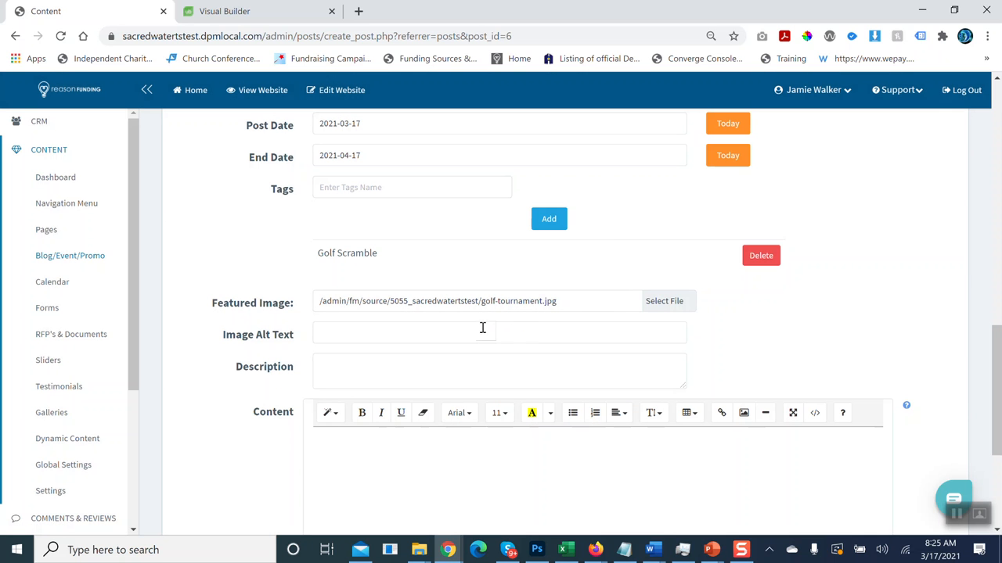
Enter "2021 Golf Scramble" as the featured image's alt text.
click(474, 333)
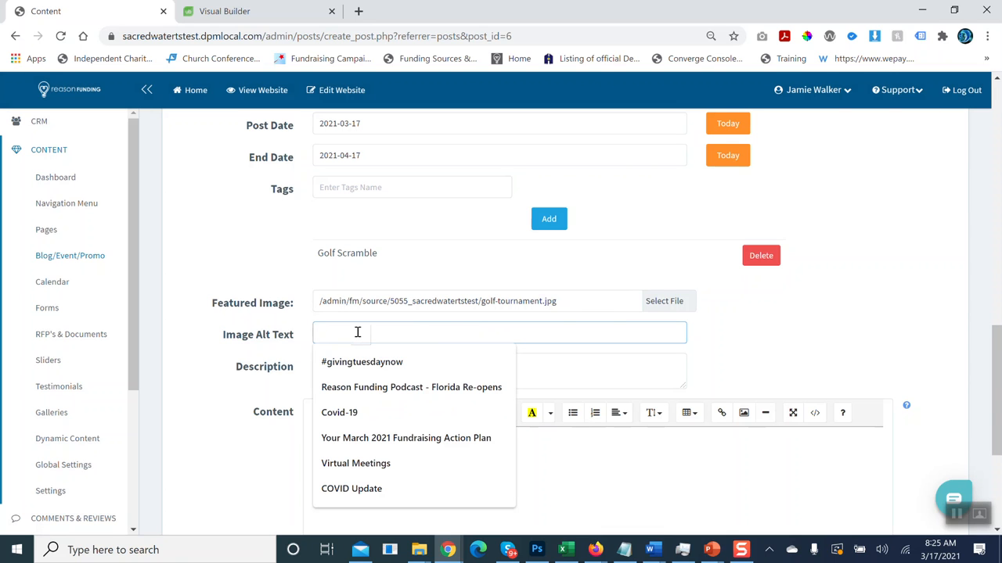
text(2021)
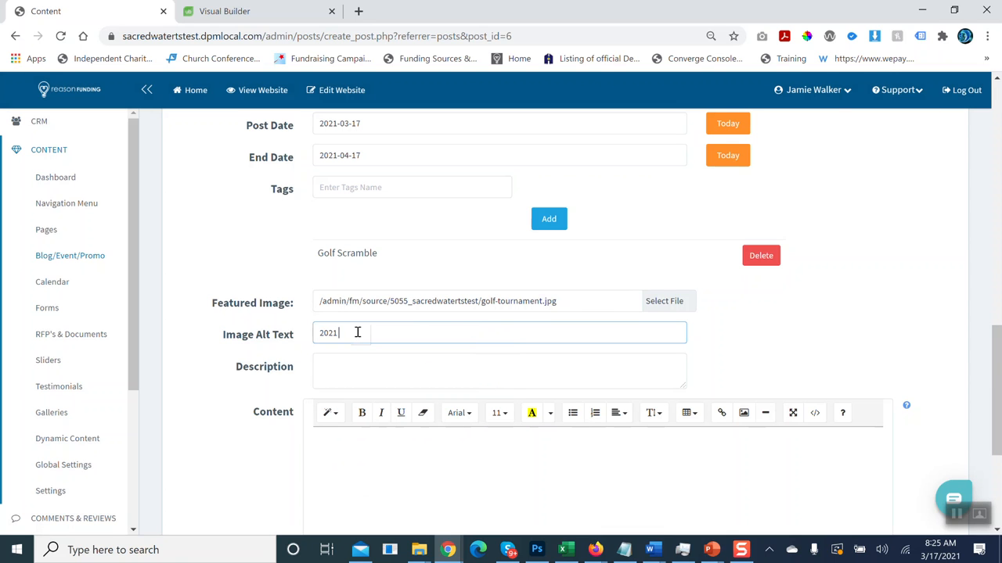
text( Golf Scramble)
Write the post description "Our annual golf scramble is back!".
click(349, 376)
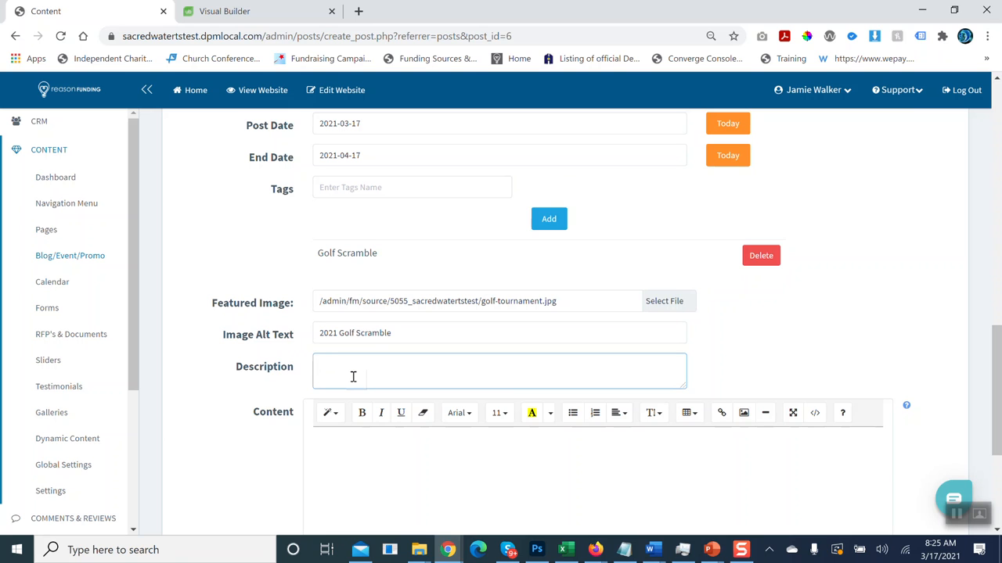
text(OUr a)
key(BackSpace)
key(BackSpace)
key(BackSpace)
text(ur annul)
text(mble is back)
text(!)
Switch to the Event Setup Info document in Word and copy the lines from Name of Tournament through Point of Contact Information.
click(409, 465)
scroll(409, 464, down, 2)
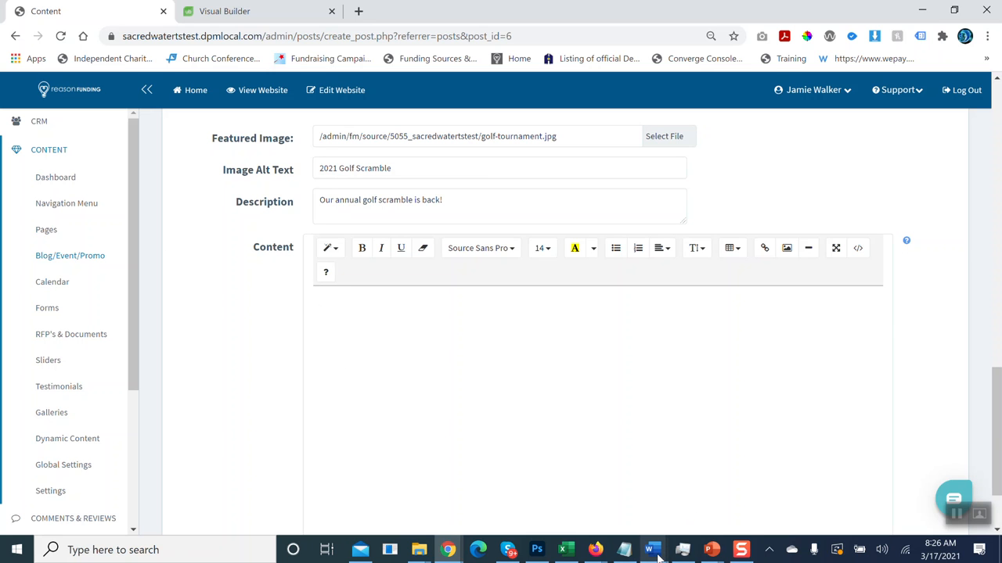
mouse_move(659, 554)
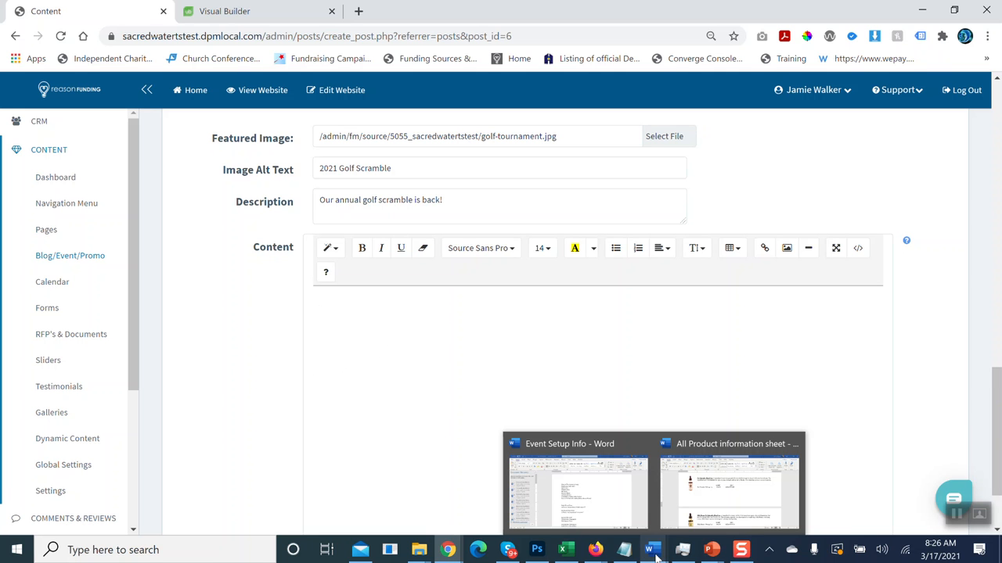
click(610, 517)
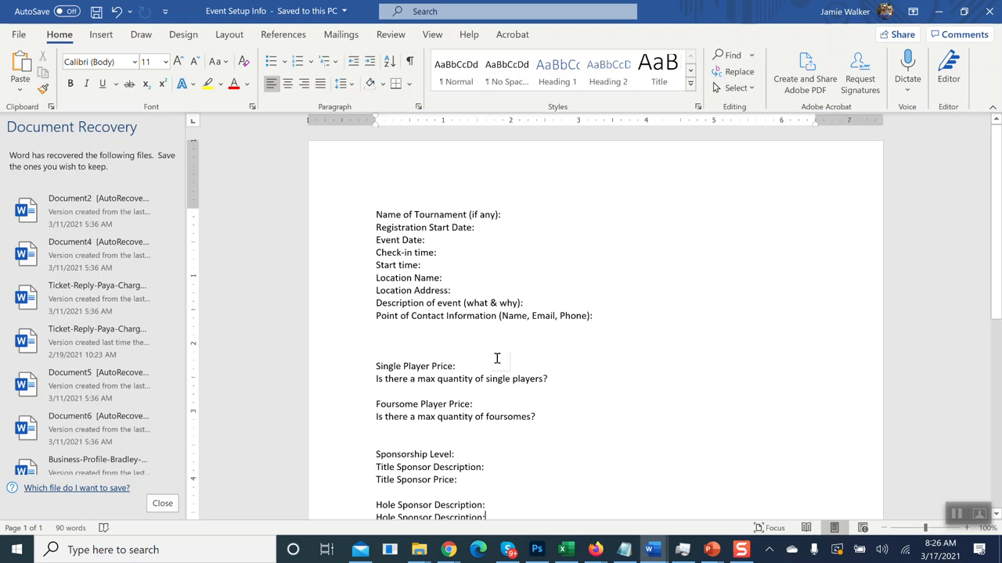
drag(377, 214, 595, 316)
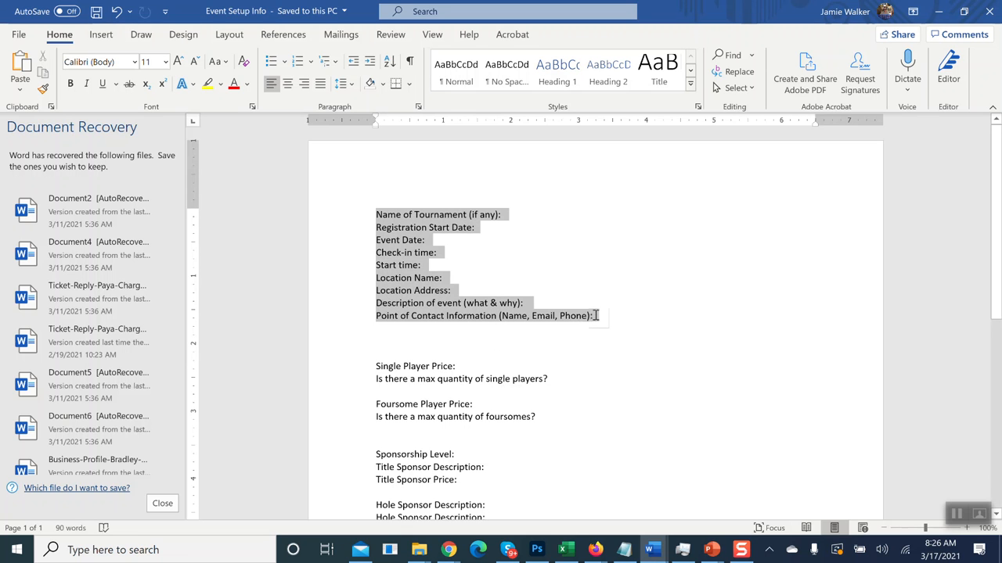
click(43, 73)
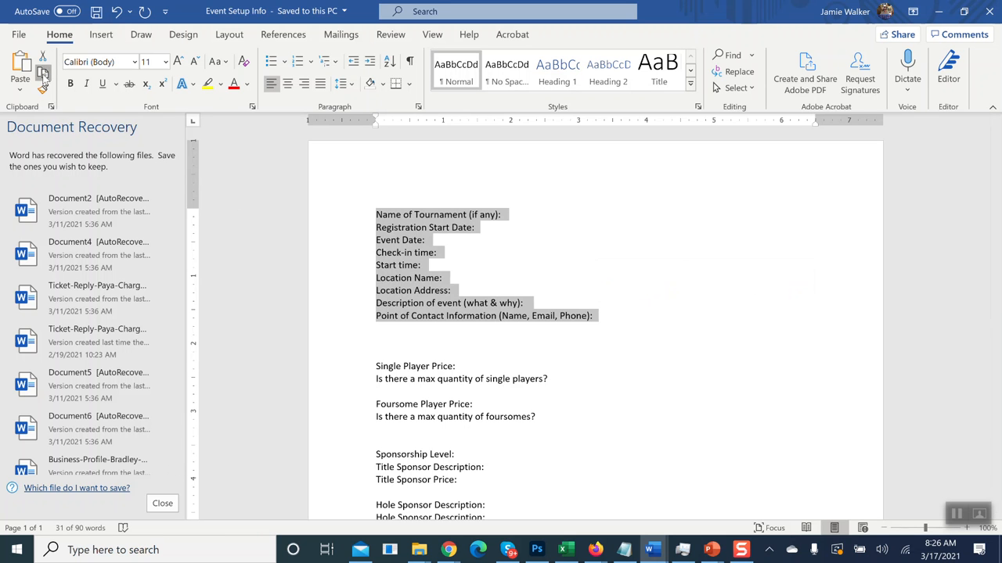
Switch back to the event post in Chrome and paste the copied lines as plain text into its content.
click(448, 550)
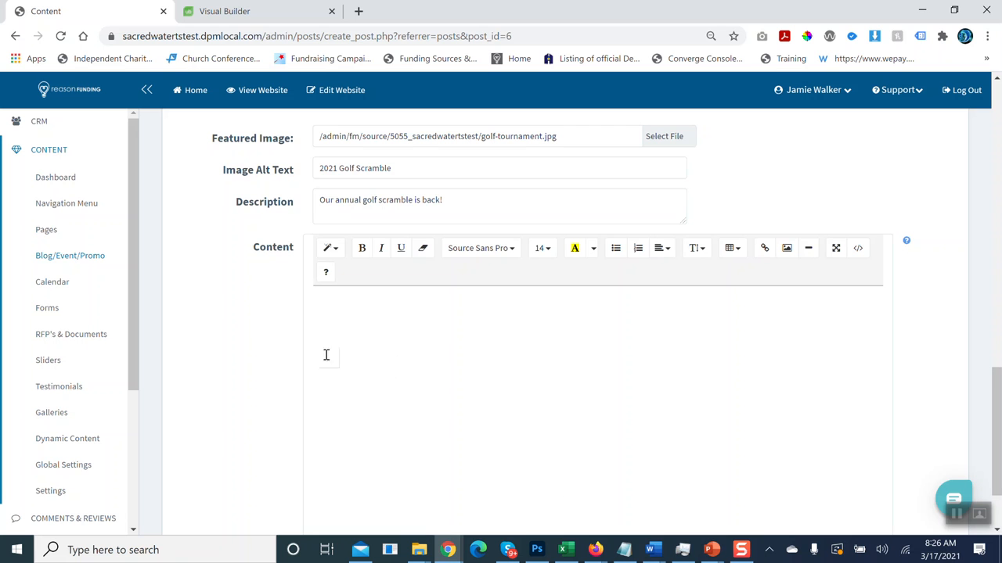
scroll(333, 310, down, 1)
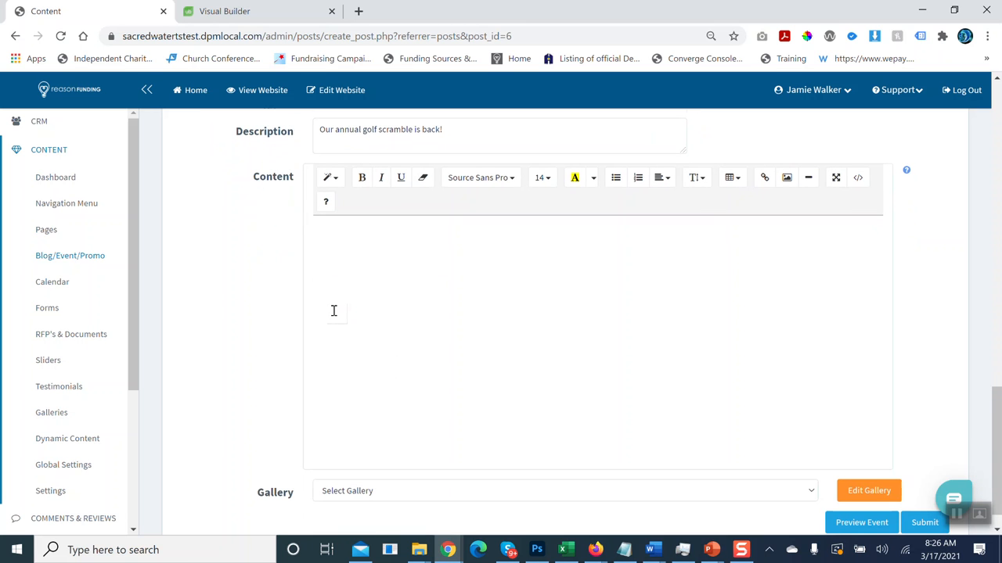
right_click(324, 241)
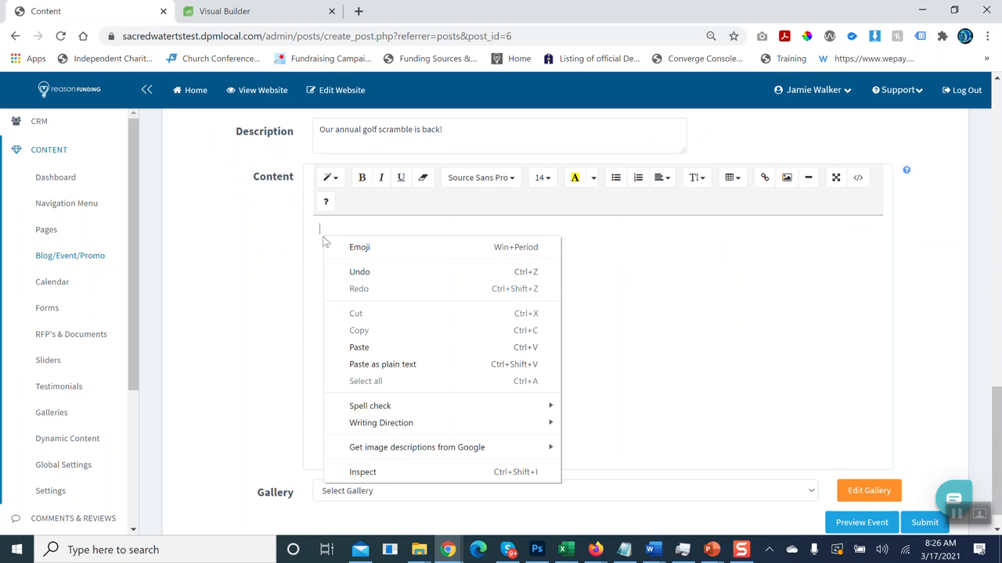
click(377, 365)
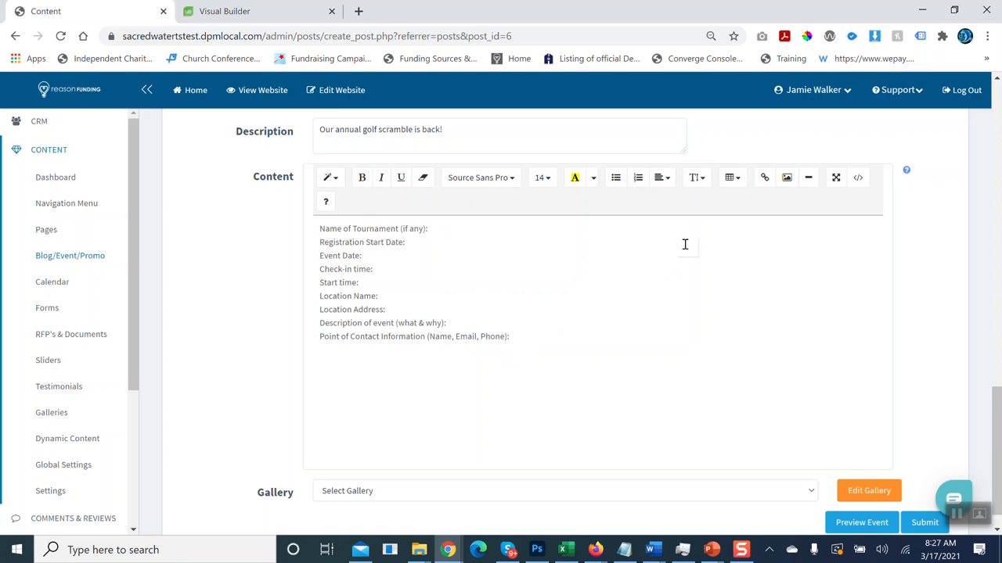
Insert the "single" golfer image below the pasted lines in the content, with the alt text "Man hitting golfball".
click(786, 179)
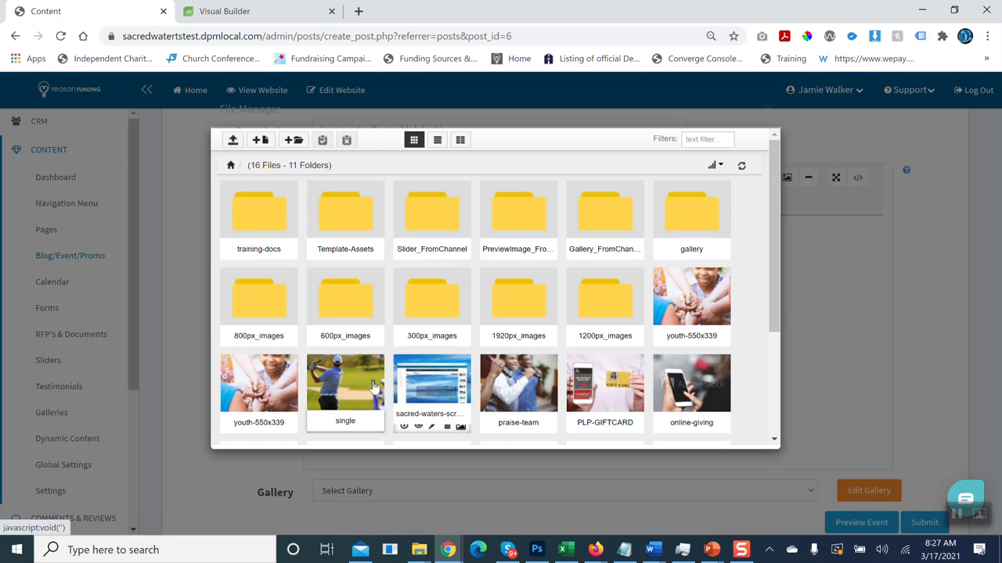
click(342, 382)
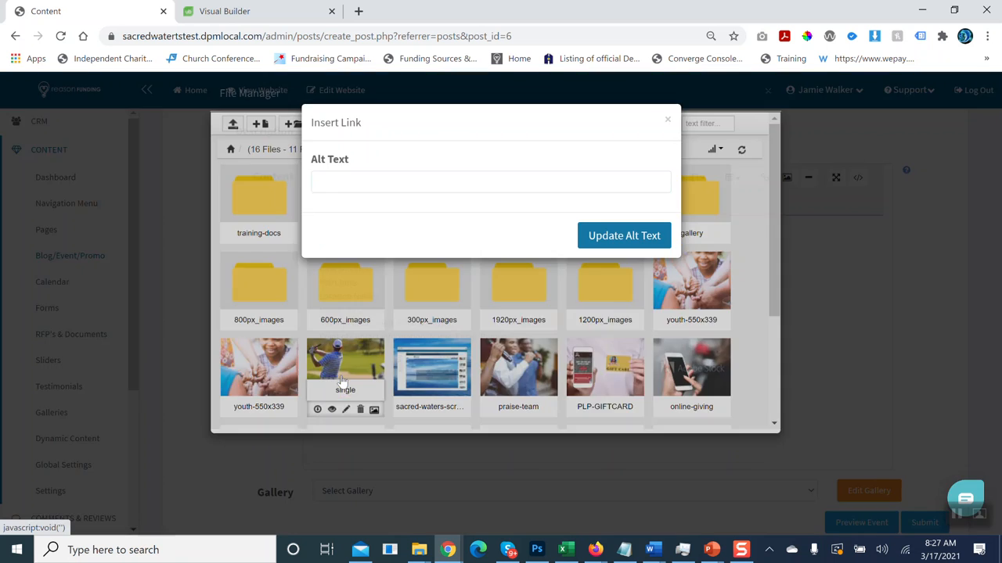
click(387, 184)
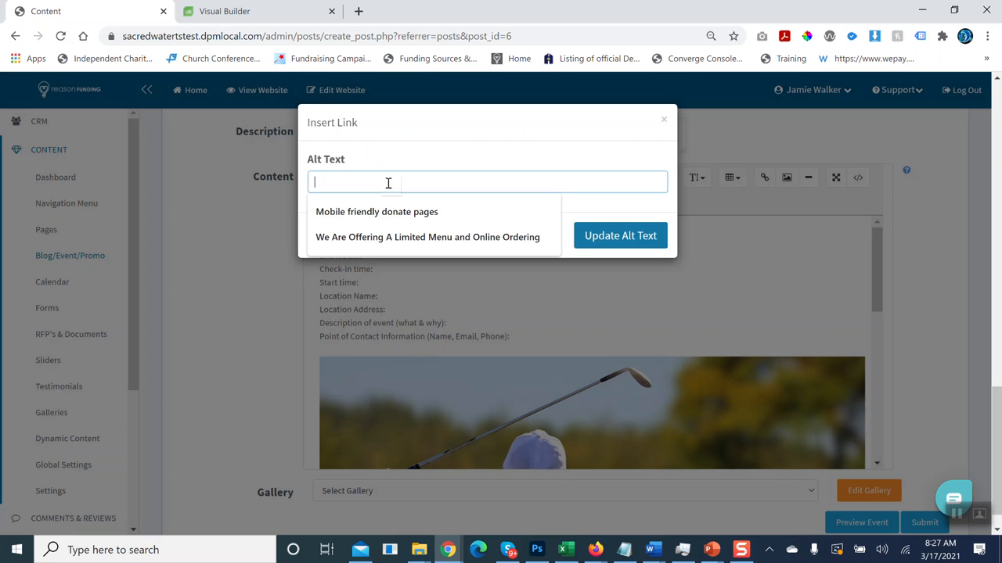
text(Man hitting golfball)
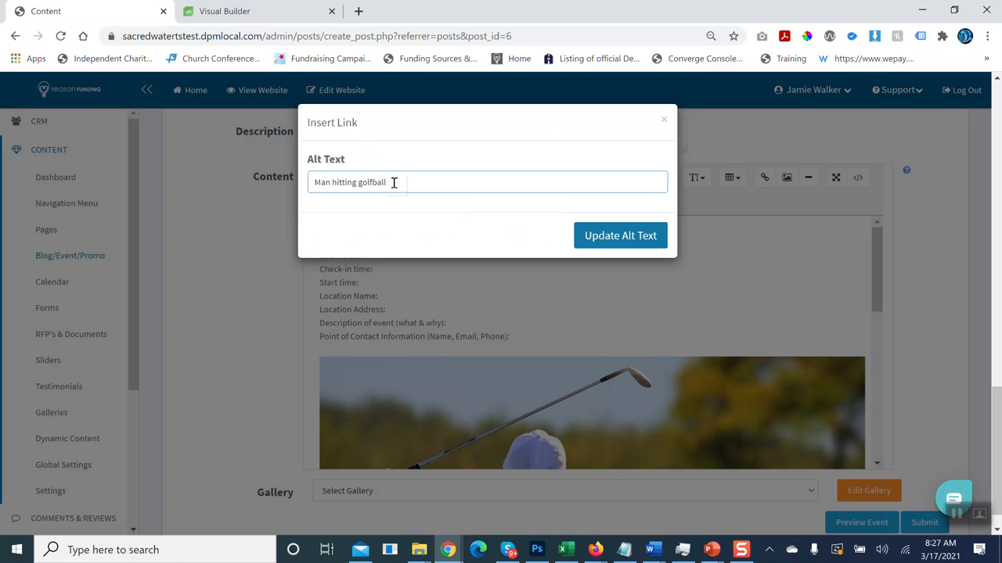
click(375, 183)
click(595, 237)
Resize the golfer image in the post content to 50%.
scroll(637, 292, down, 2)
scroll(658, 304, down, 5)
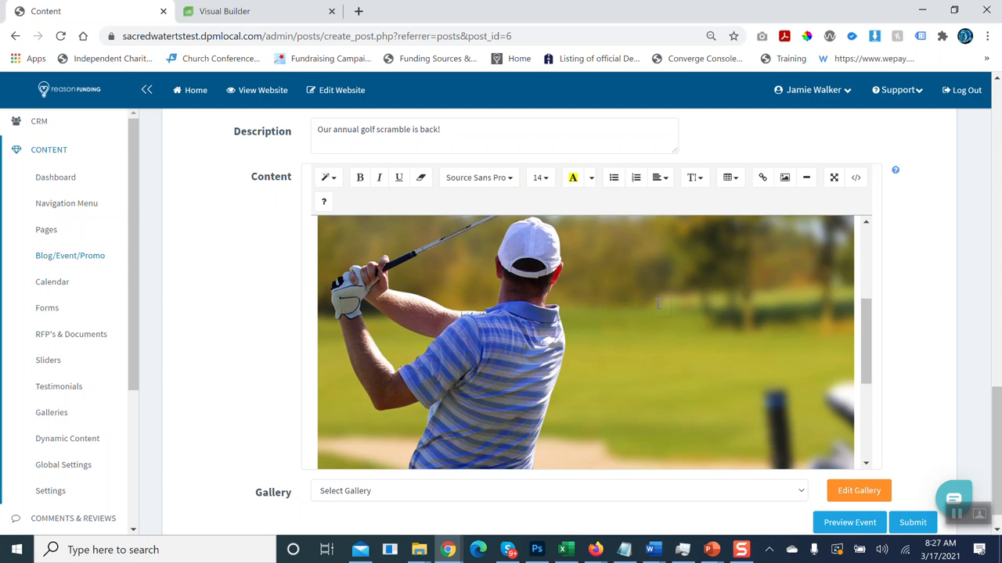
scroll(796, 378, down, 3)
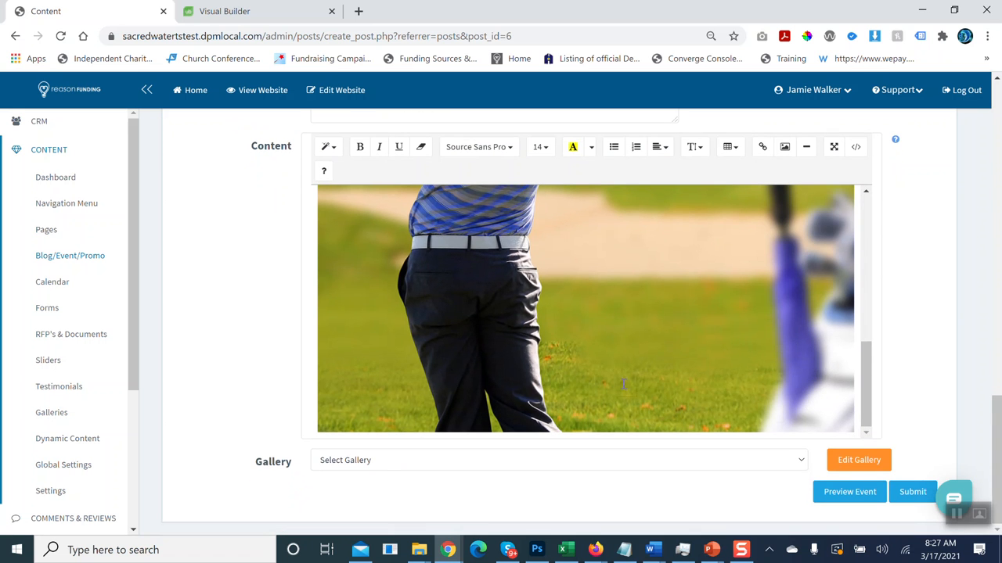
scroll(393, 363, up, 5)
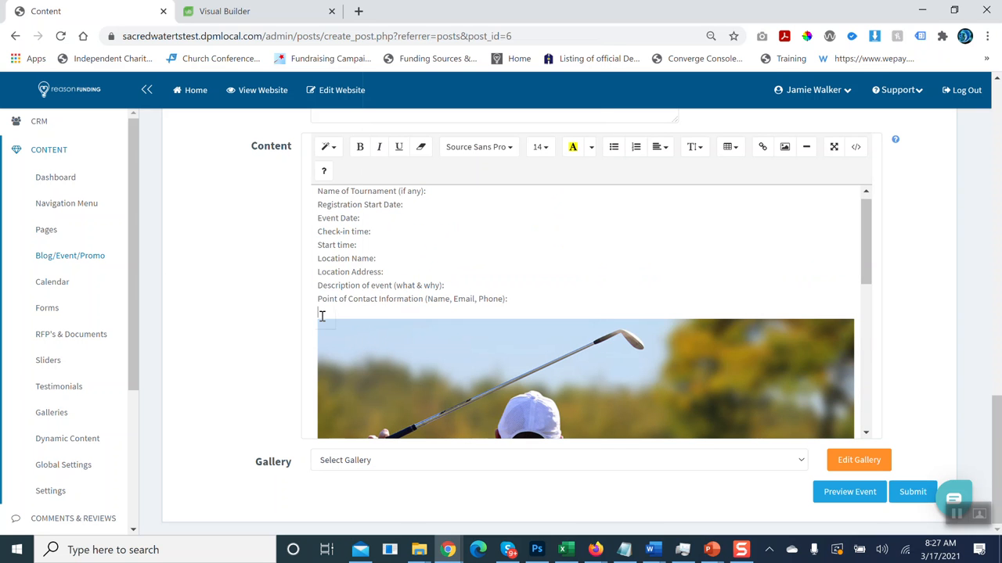
click(657, 393)
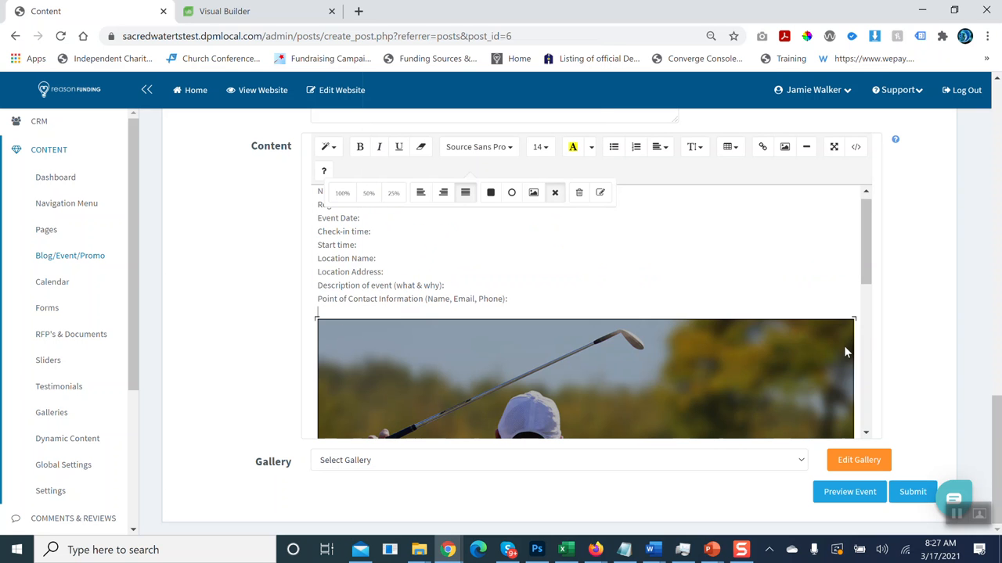
click(852, 317)
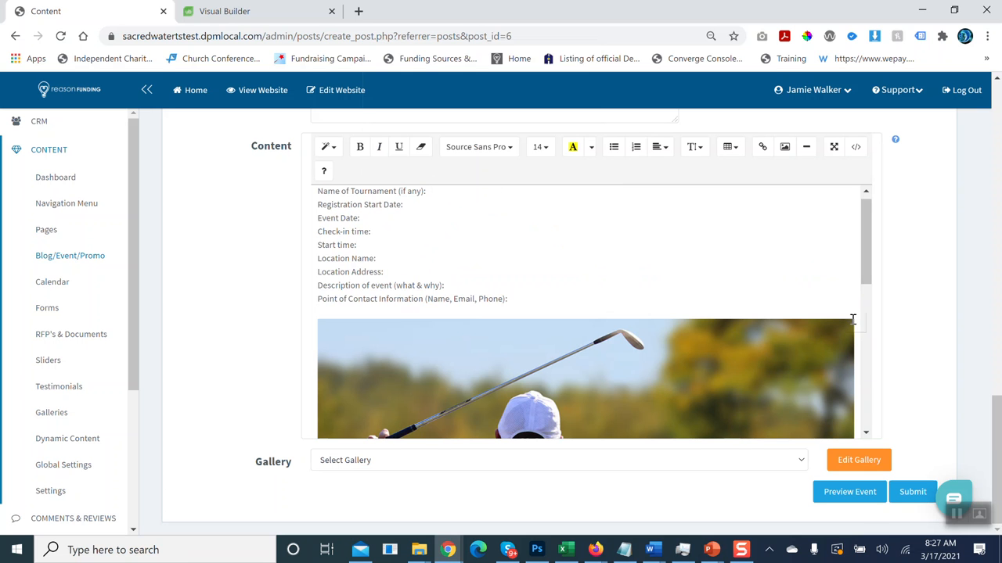
click(956, 514)
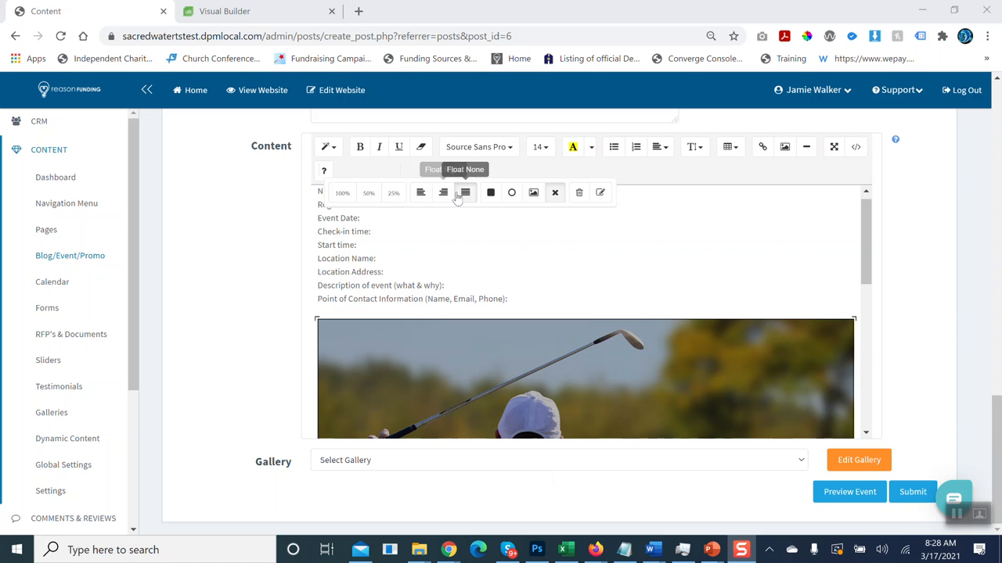
click(368, 194)
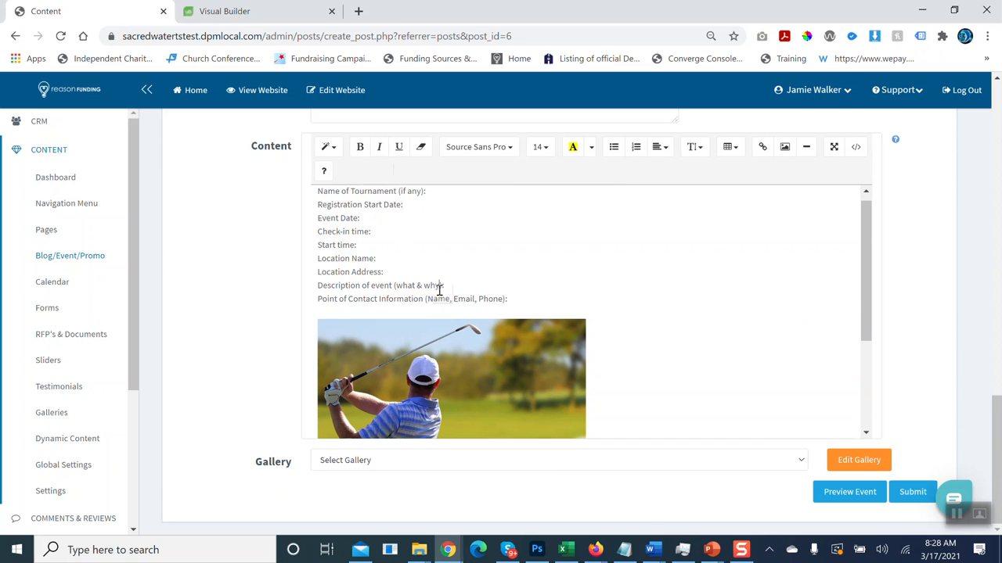
scroll(439, 290, down, 5)
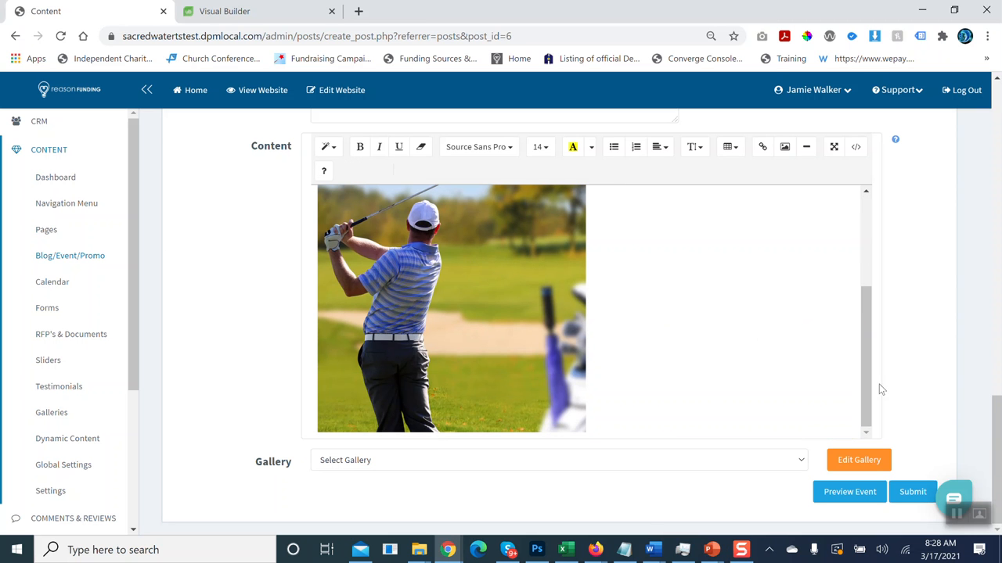
scroll(734, 355, up, 3)
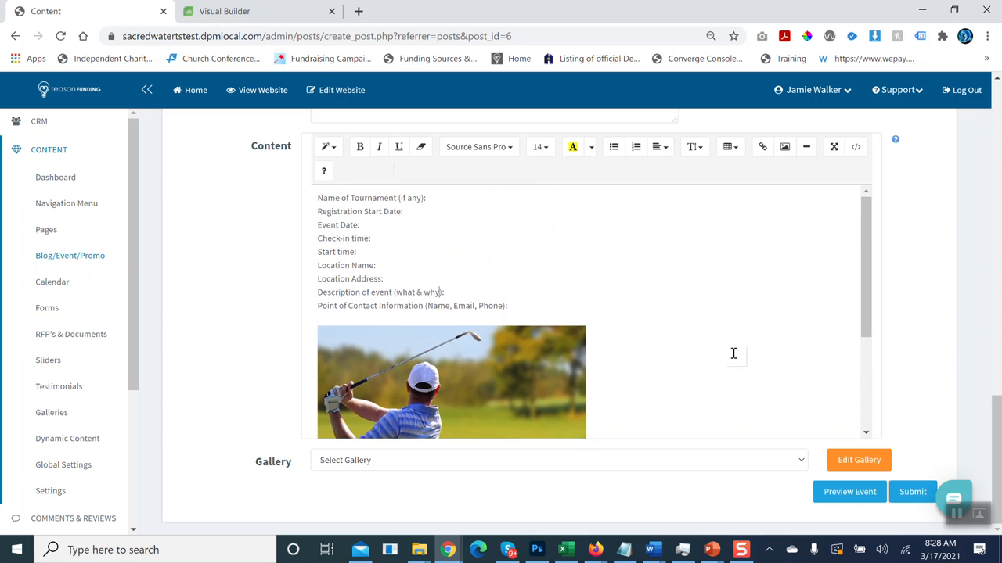
Set the post's status to Active and submit the event.
scroll(512, 298, up, 2)
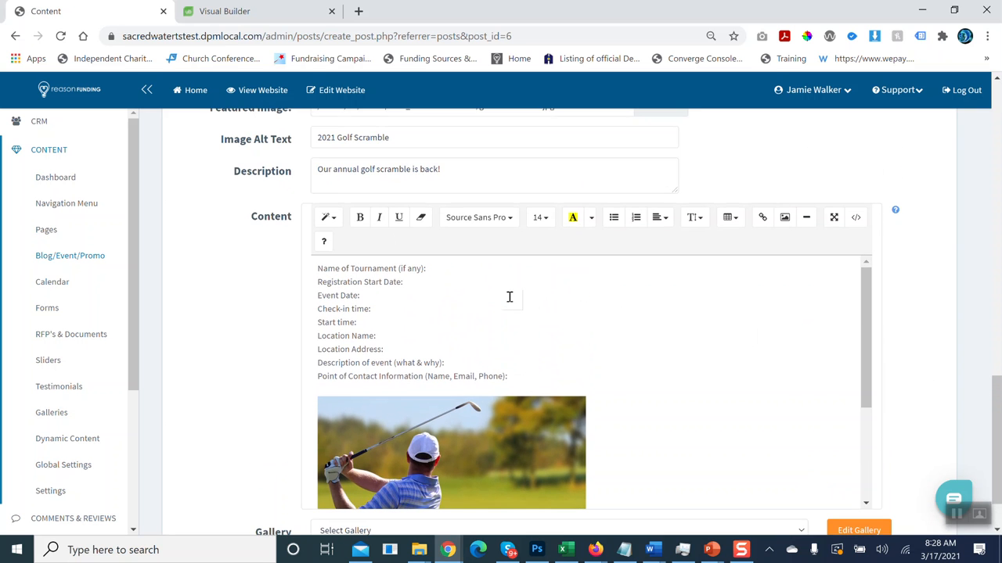
scroll(501, 296, up, 5)
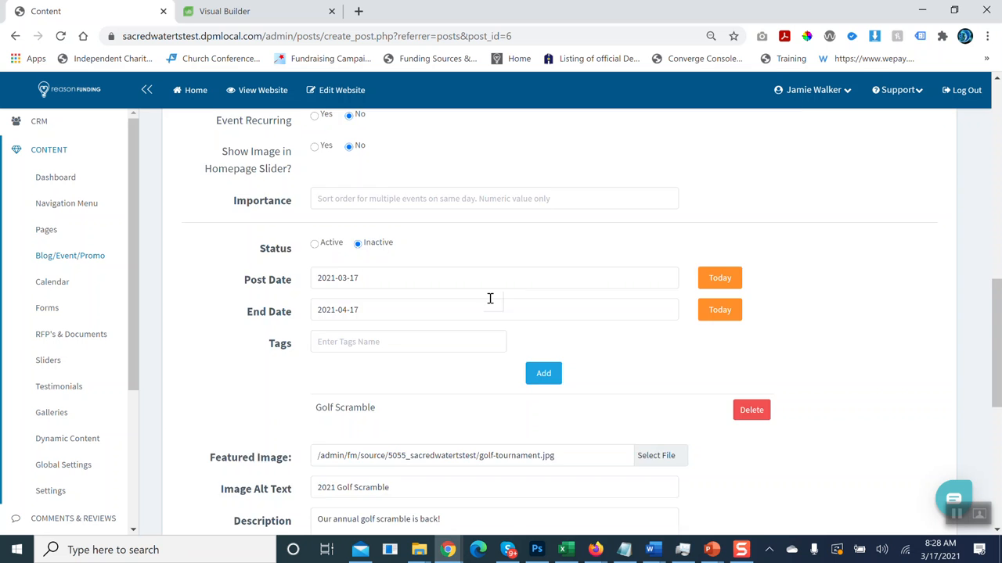
click(314, 316)
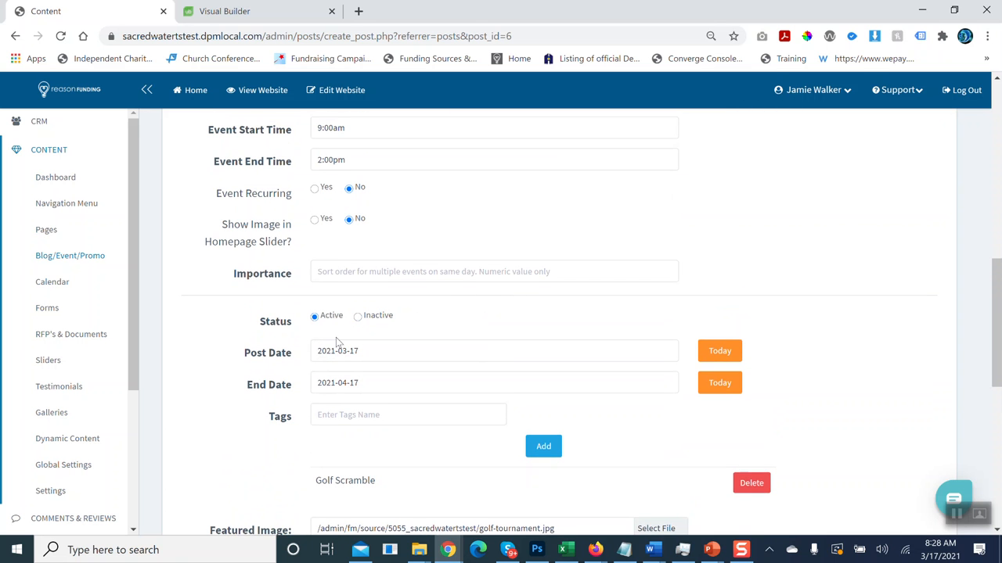
scroll(452, 353, down, 7)
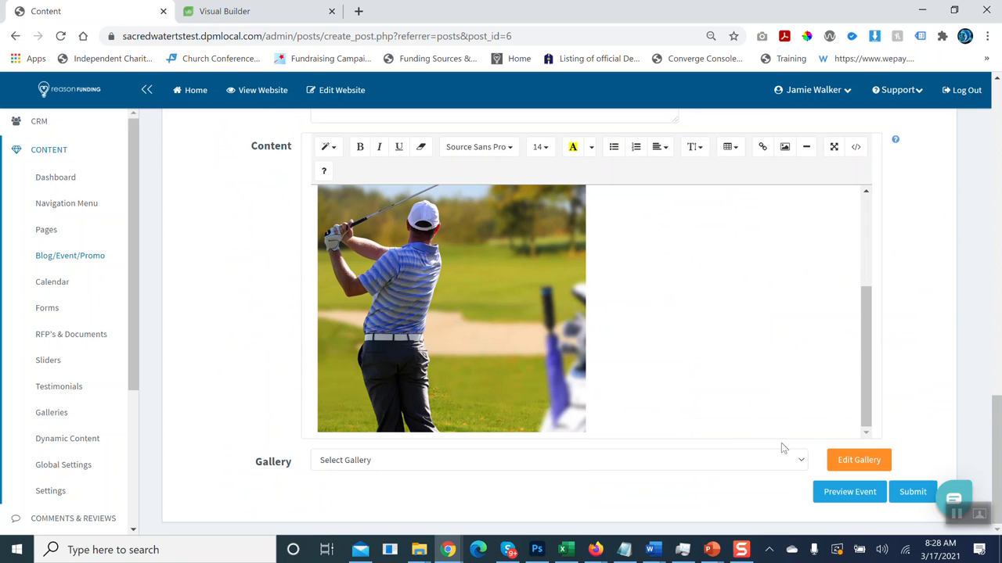
click(910, 493)
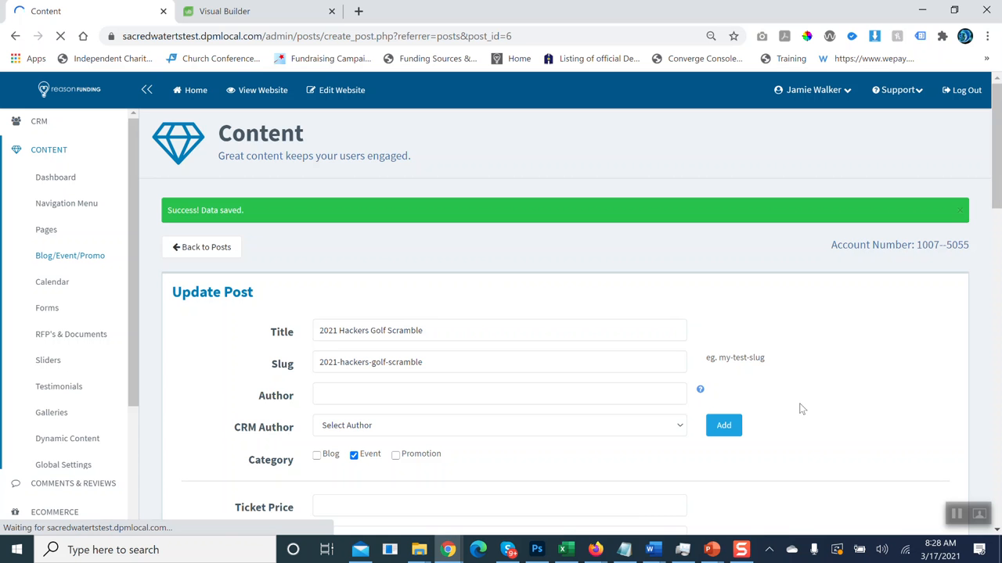
Preview the saved event and look over its featured image and details.
scroll(799, 403, down, 7)
scroll(799, 403, down, 7)
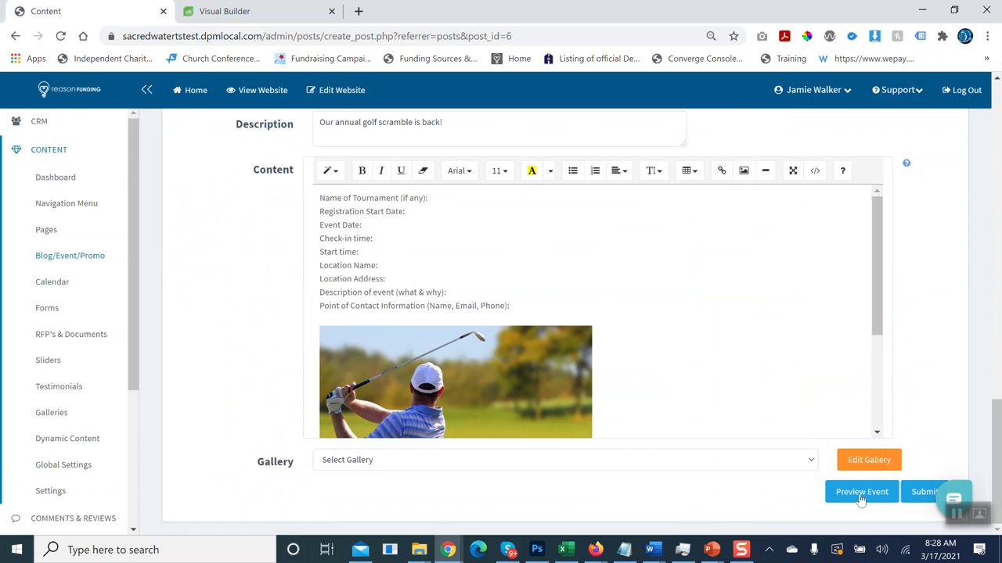
click(862, 493)
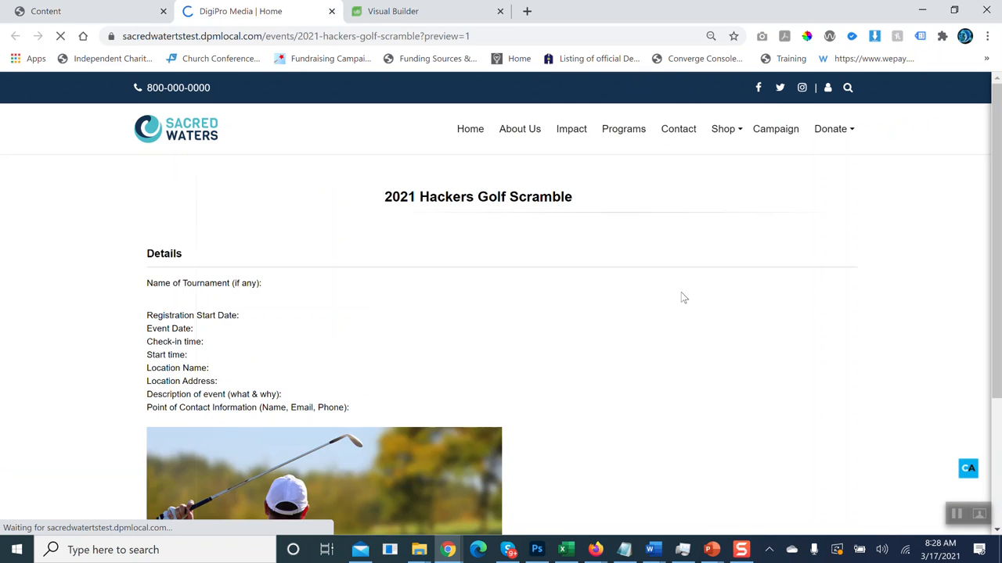
scroll(448, 303, down, 7)
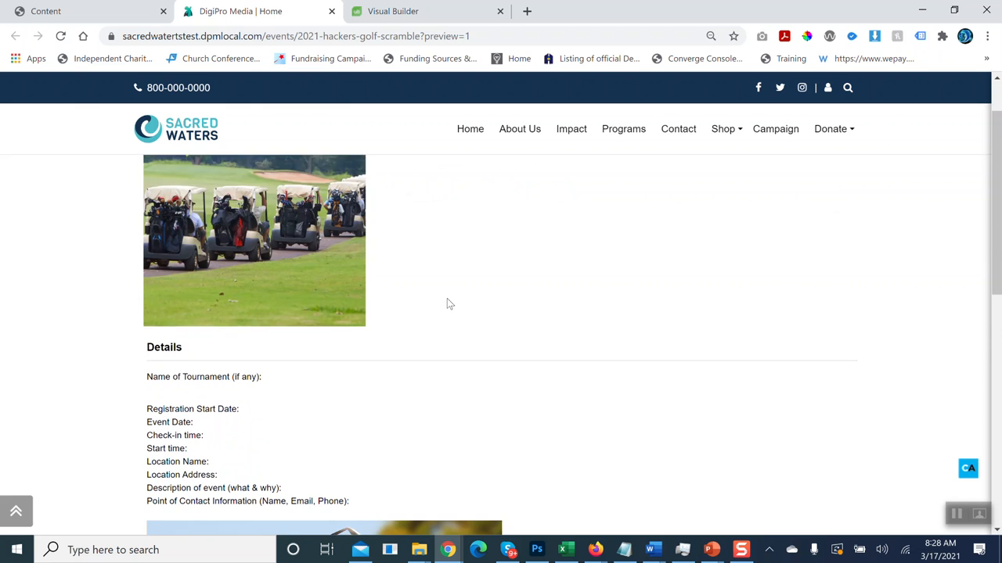
scroll(447, 298, up, 7)
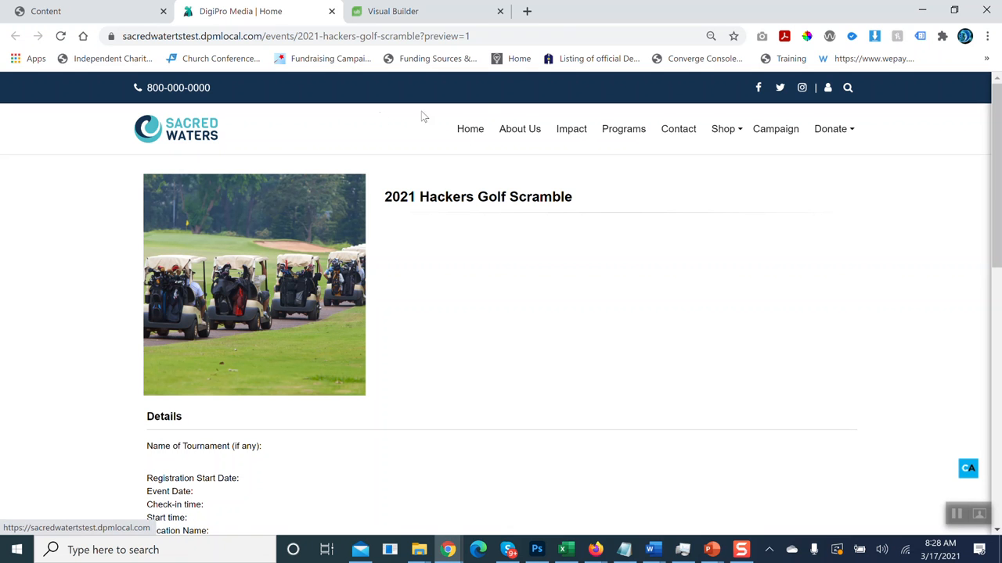
Return to the admin, view the live website and go to its /events page.
click(125, 17)
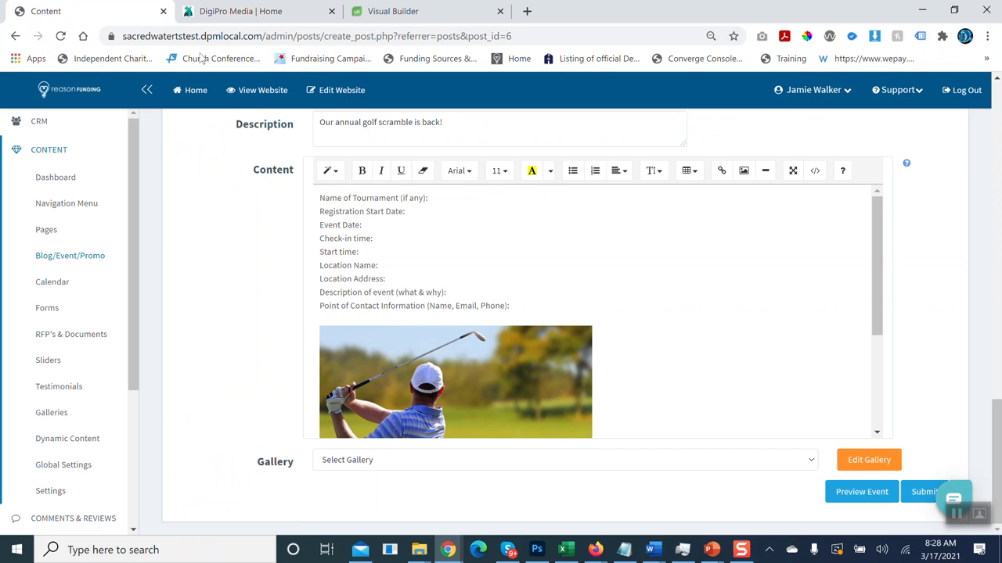
click(266, 94)
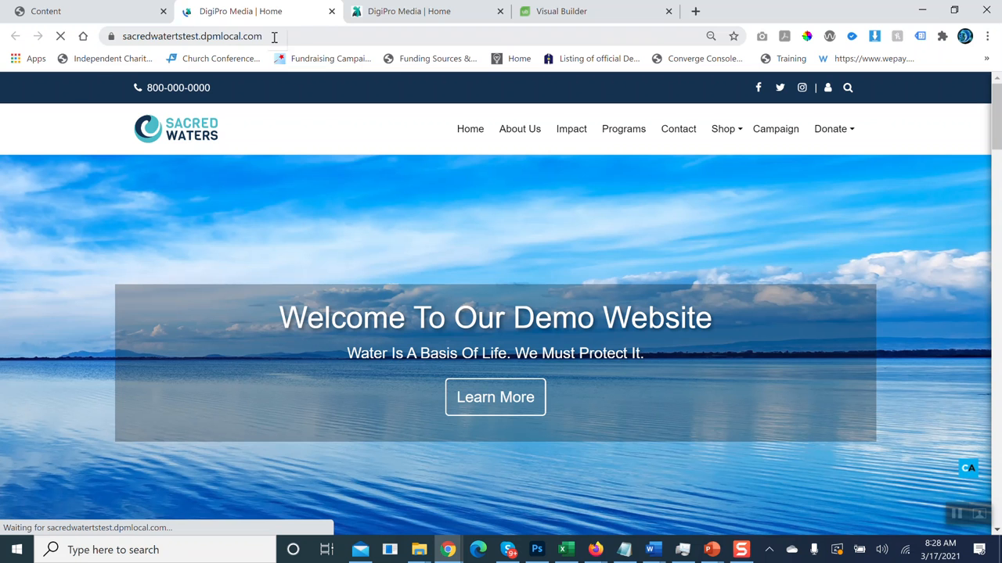
double_click(278, 37)
click(299, 38)
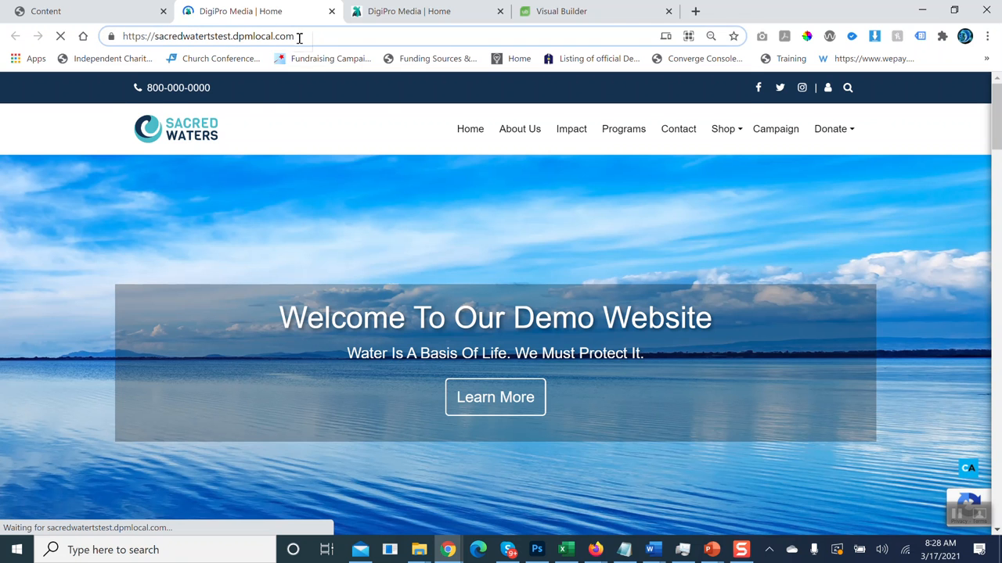
text(/events)
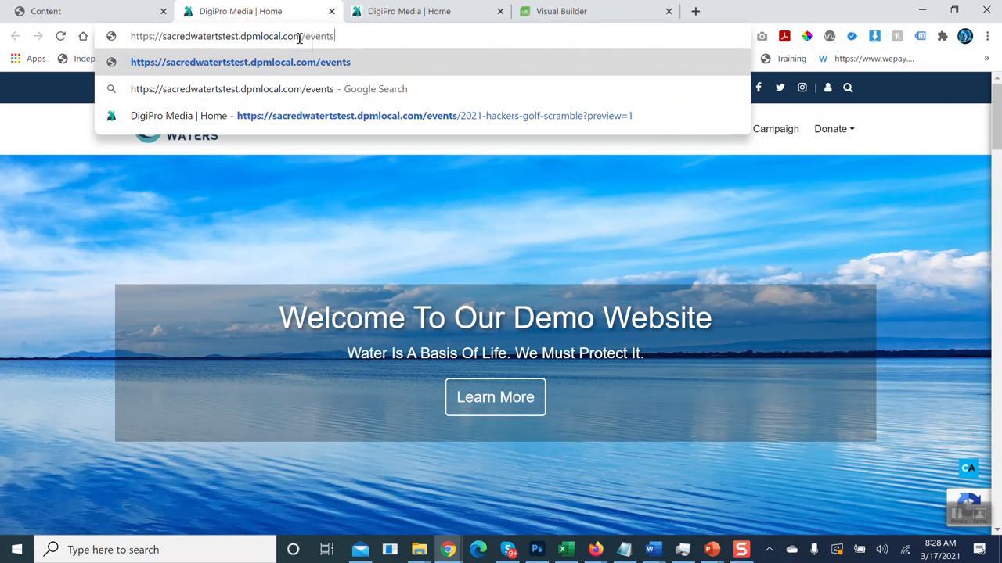
key(Return)
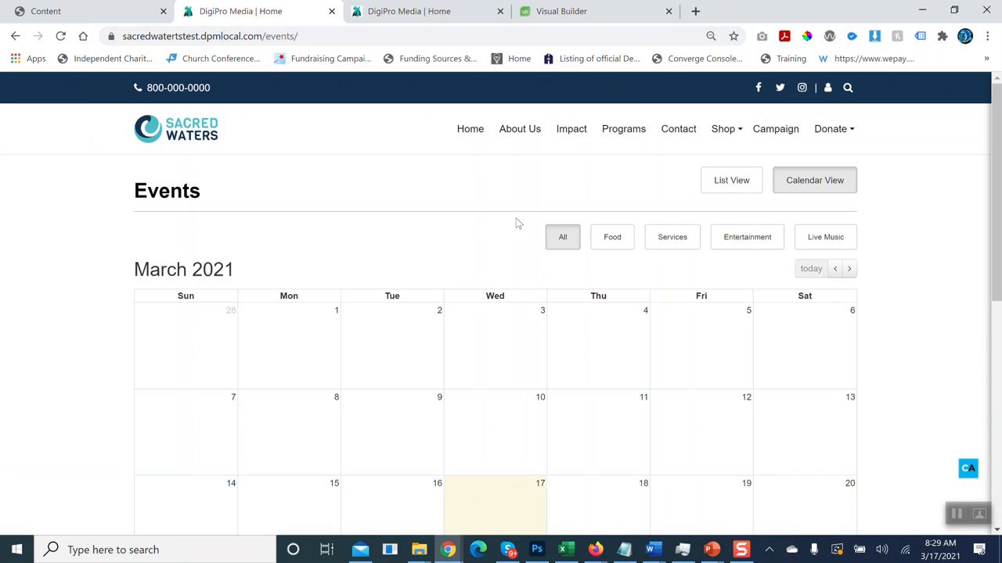
Look through the events calendar, change to the list view and examine the details page of the 2021 Hackers Golf Scramble.
scroll(523, 217, down, 4)
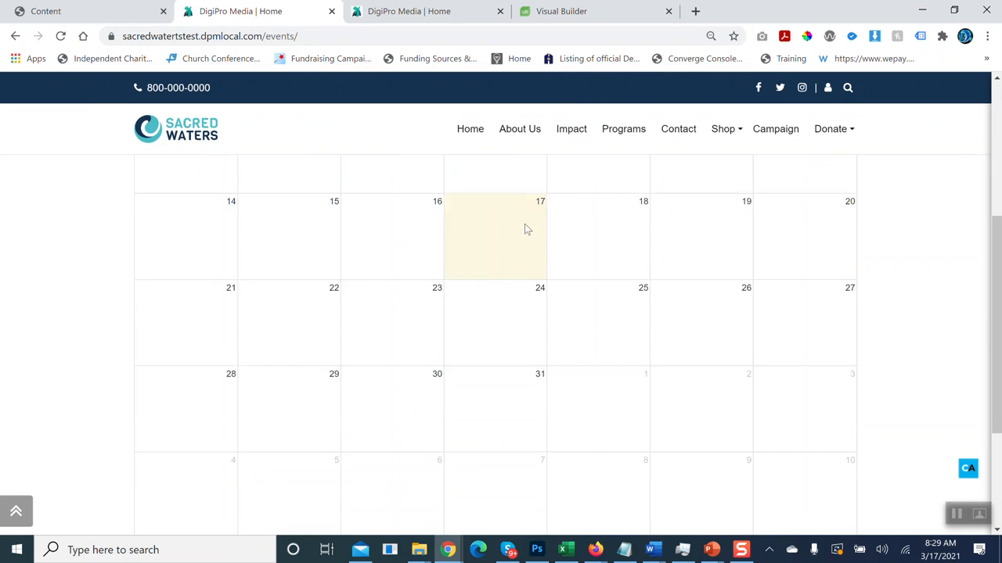
scroll(524, 222, up, 3)
scroll(523, 227, up, 1)
click(732, 183)
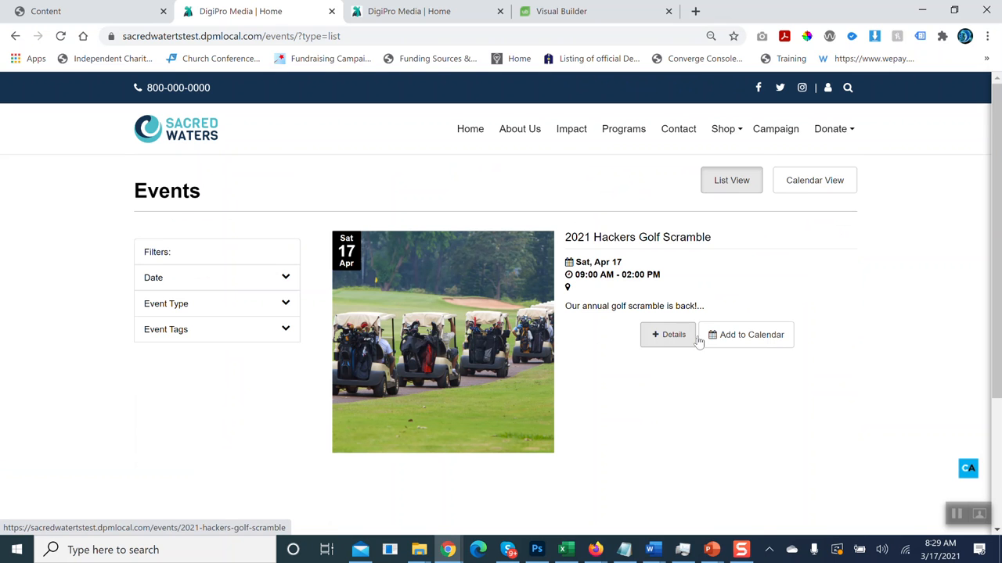
click(672, 339)
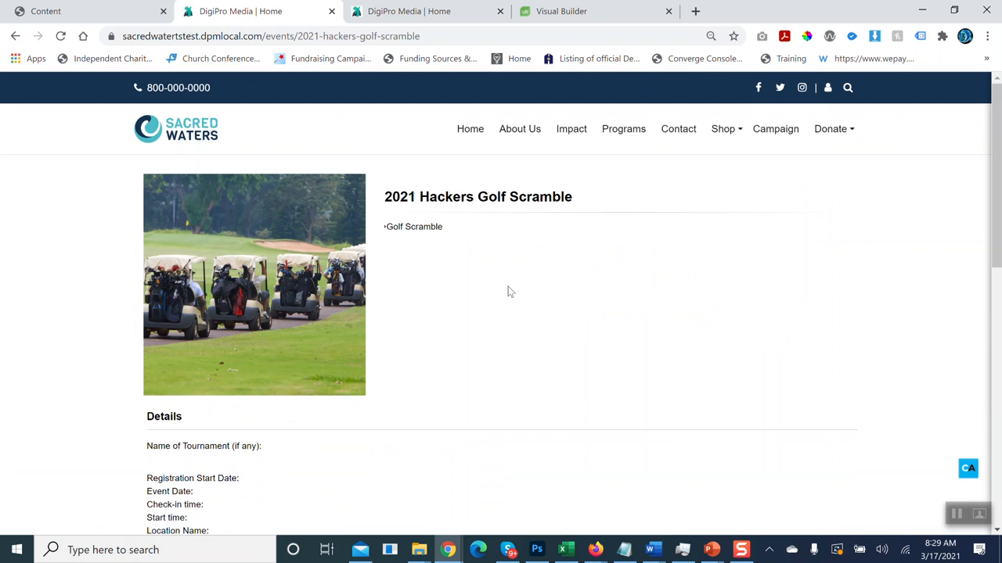
scroll(485, 250, down, 8)
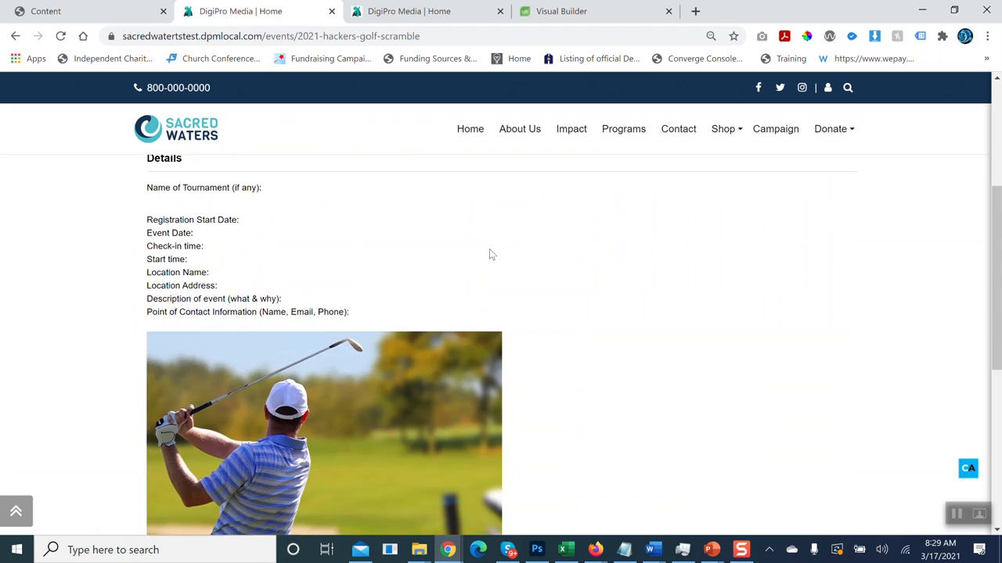
Review the 2021 Hackers Golf Scramble page from its heading and details down to the golfer image and footer.
scroll(491, 258, up, 8)
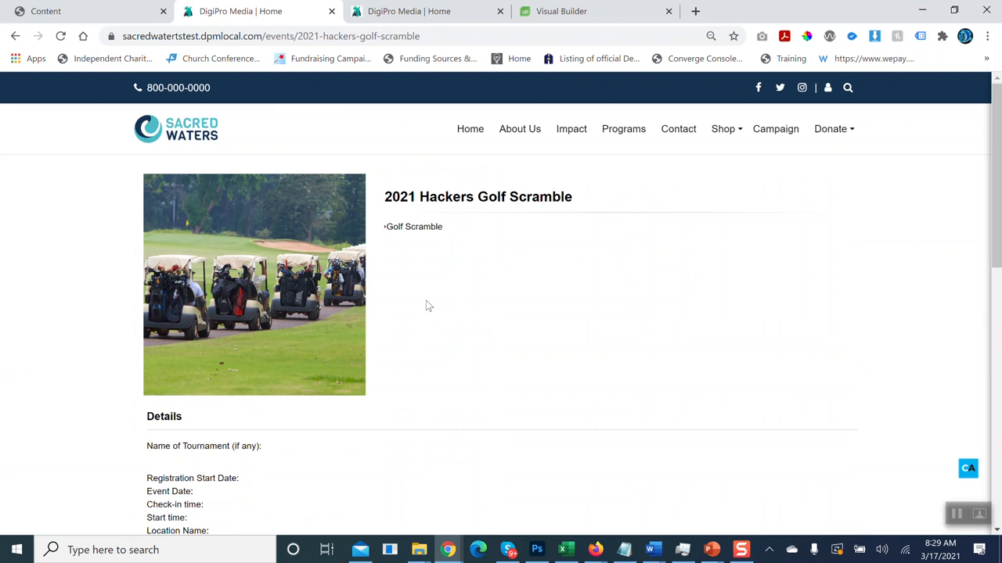
scroll(429, 313, down, 8)
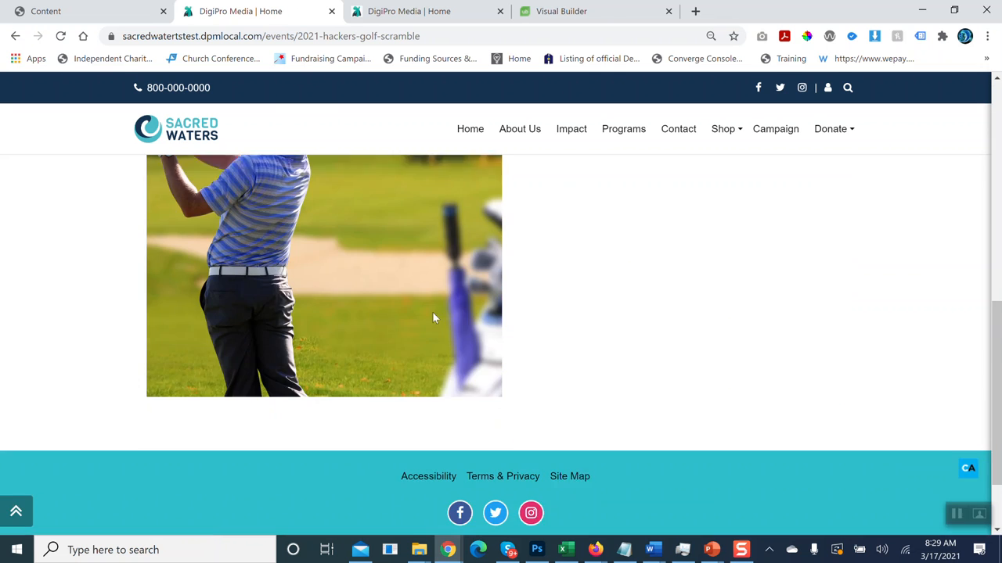
scroll(435, 318, up, 8)
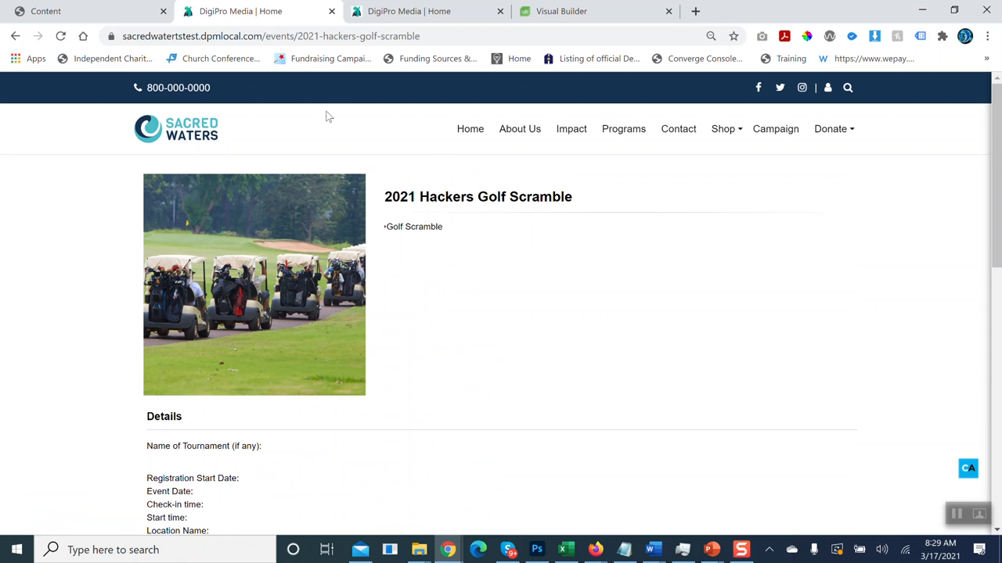
Return to the admin, open the website's Pages list and search it for "golf".
click(84, 13)
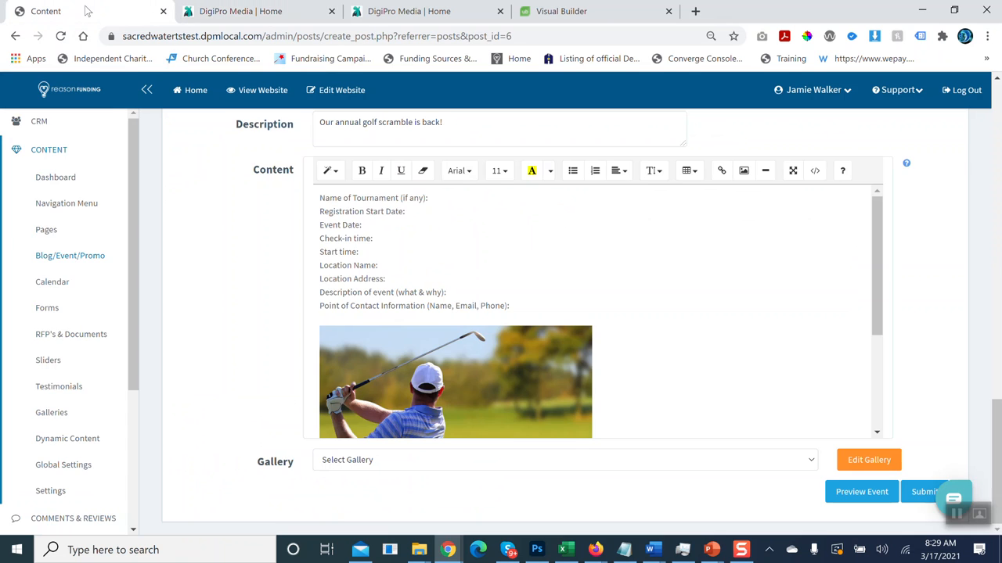
click(45, 230)
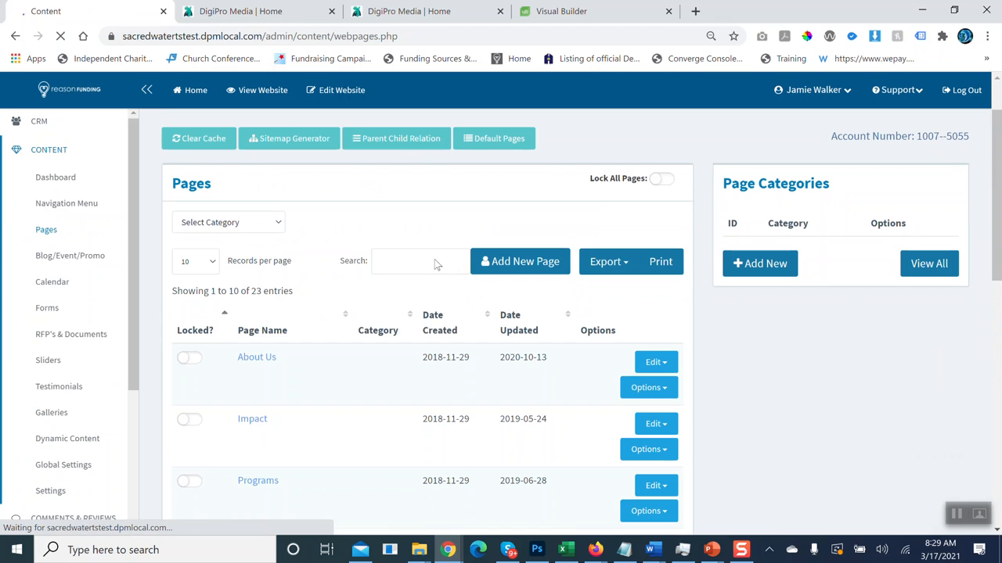
click(439, 260)
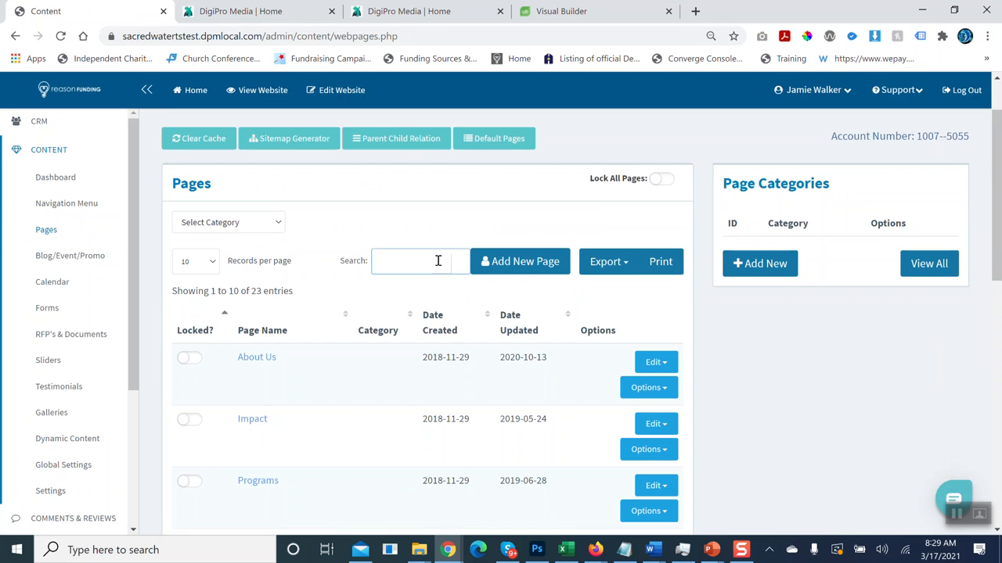
text(golf)
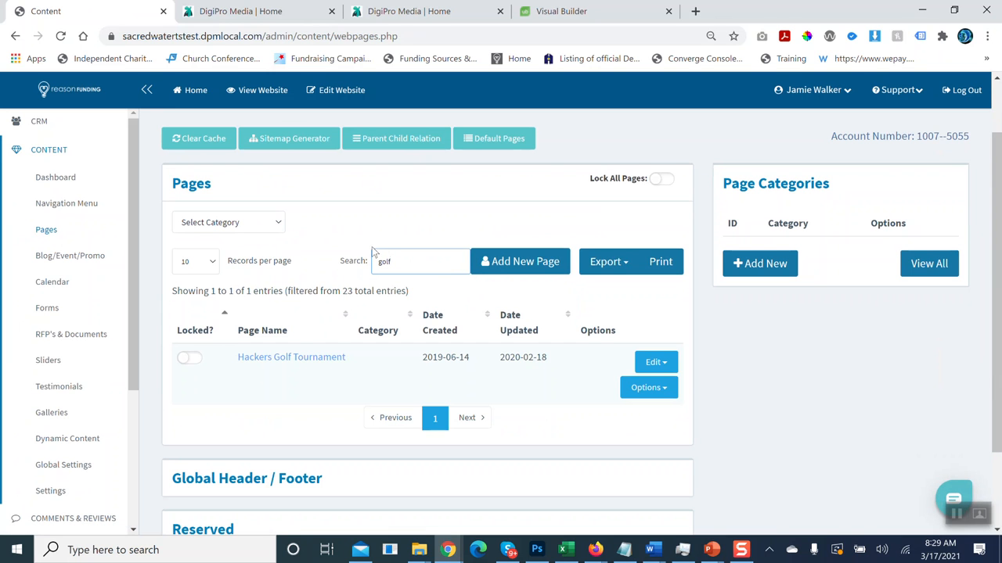
Open the Hackers Golf Tournament page on the live website and examine its banner, introduction and play options.
click(288, 359)
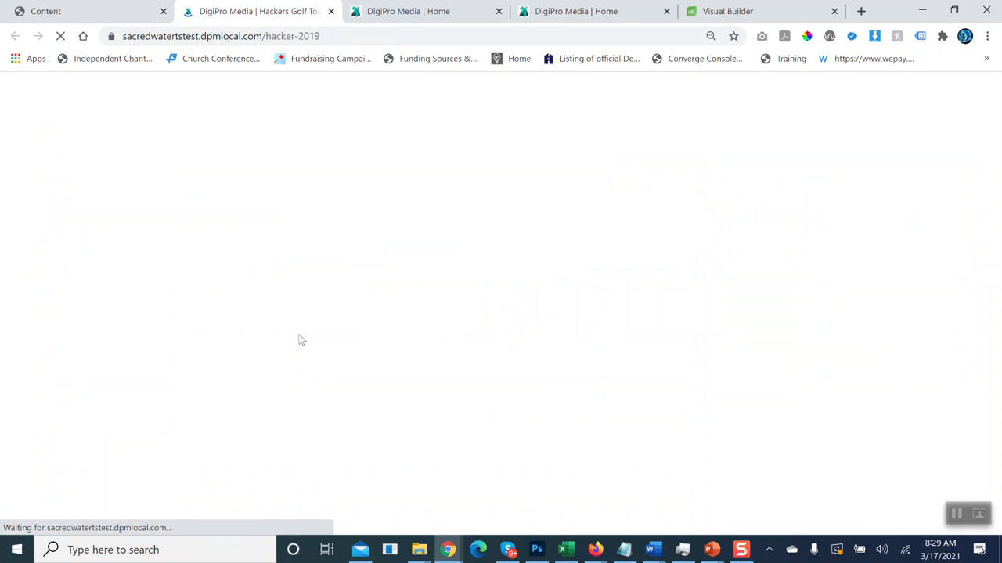
scroll(404, 258, down, 2)
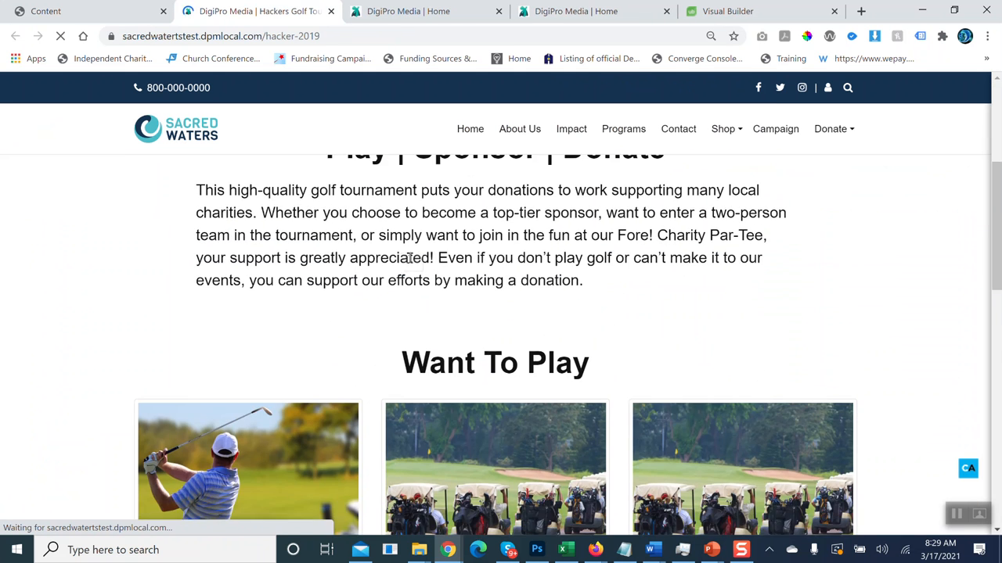
scroll(411, 264, down, 8)
scroll(417, 271, down, 3)
scroll(417, 273, up, 4)
scroll(417, 280, up, 5)
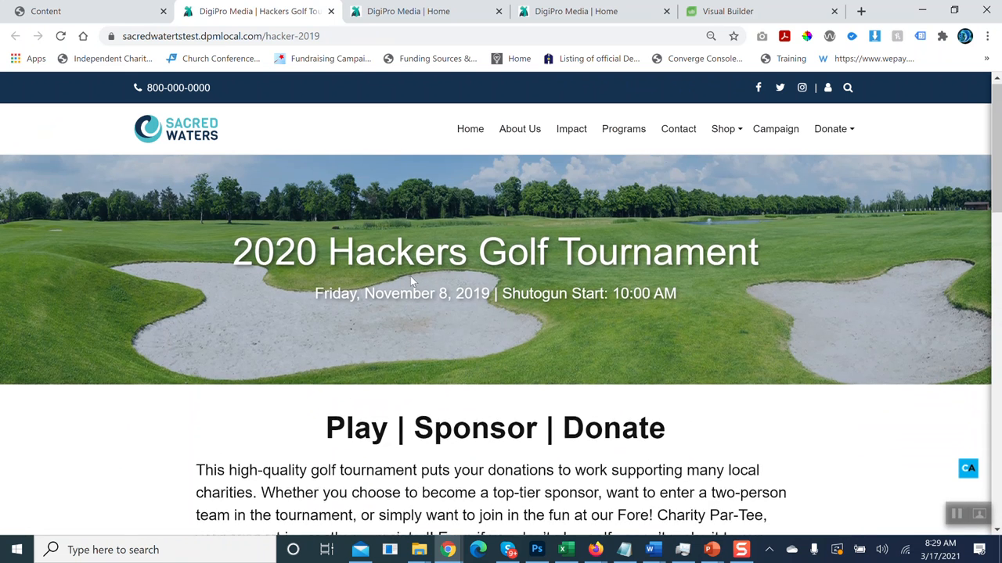
Return to the admin's page list and collapse the Content section of the navigation.
click(76, 12)
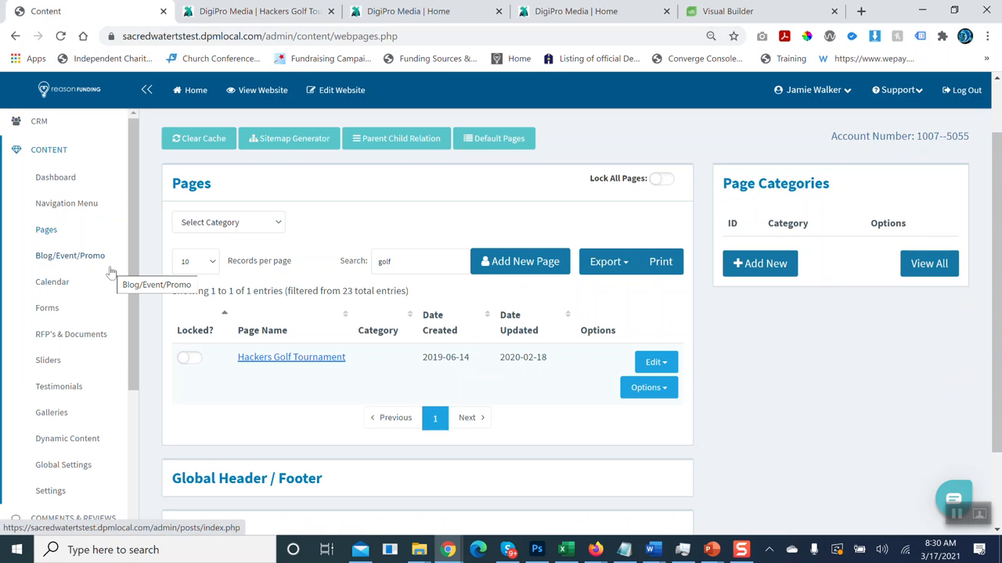
click(57, 151)
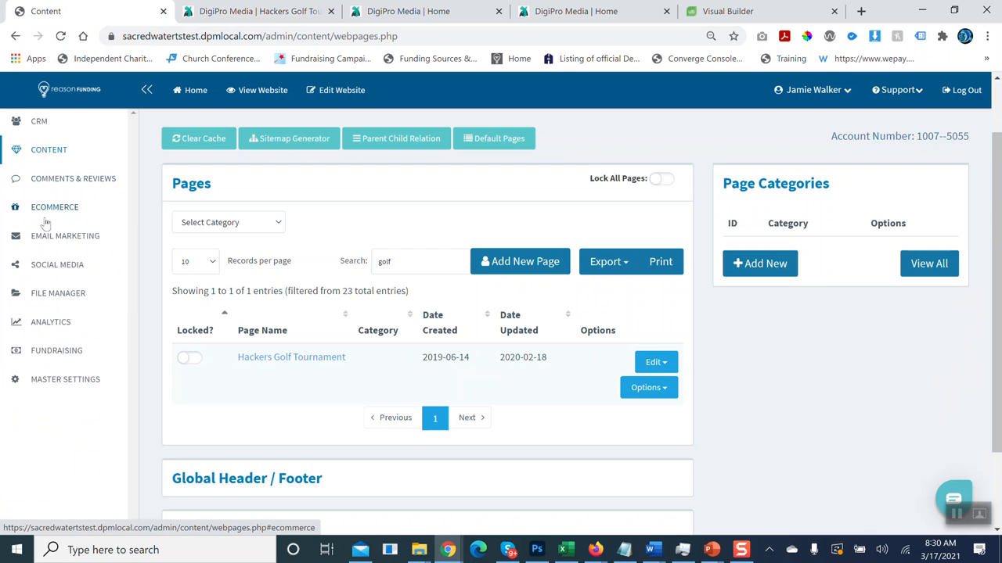